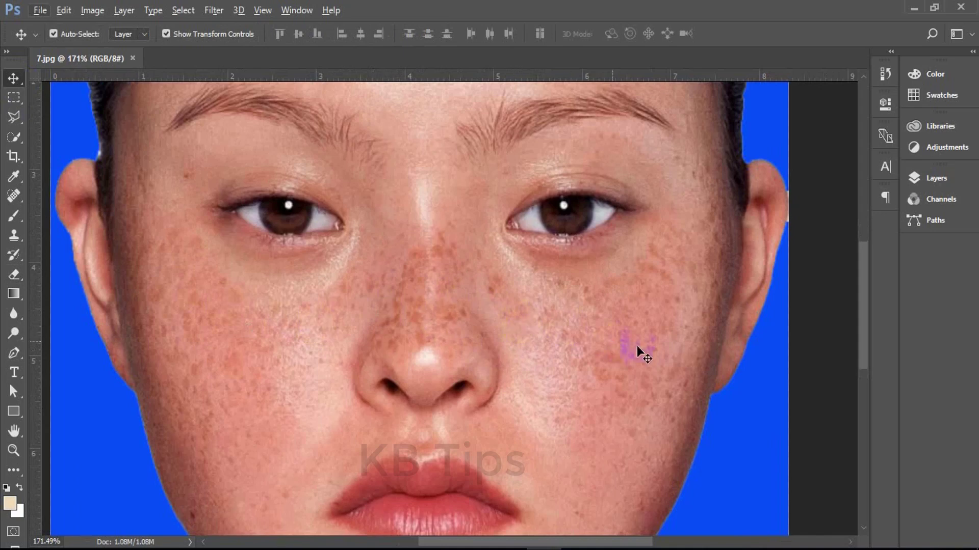
- Zoom out to about 106% and pan the freckled portrait toward the left
scroll(539, 343, down, 2)
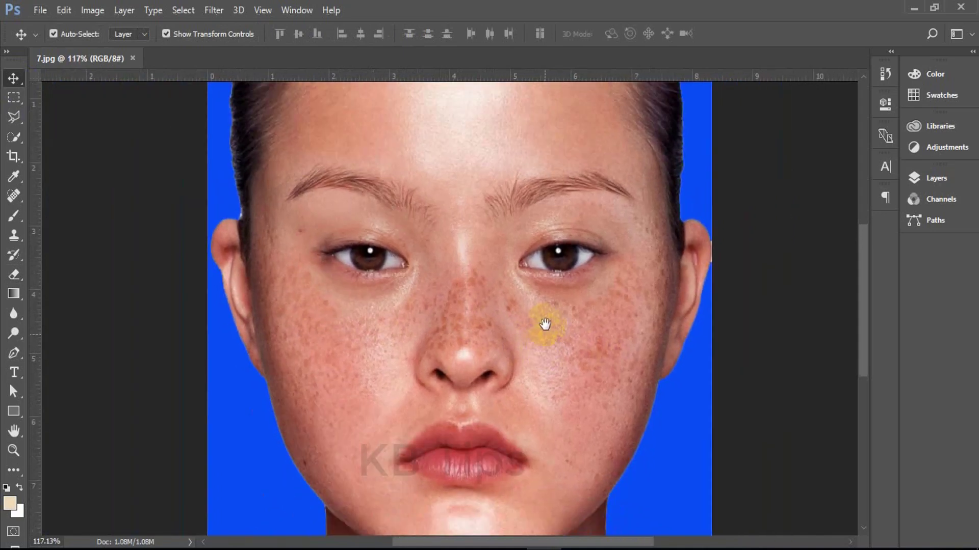
drag(490, 322, 374, 318)
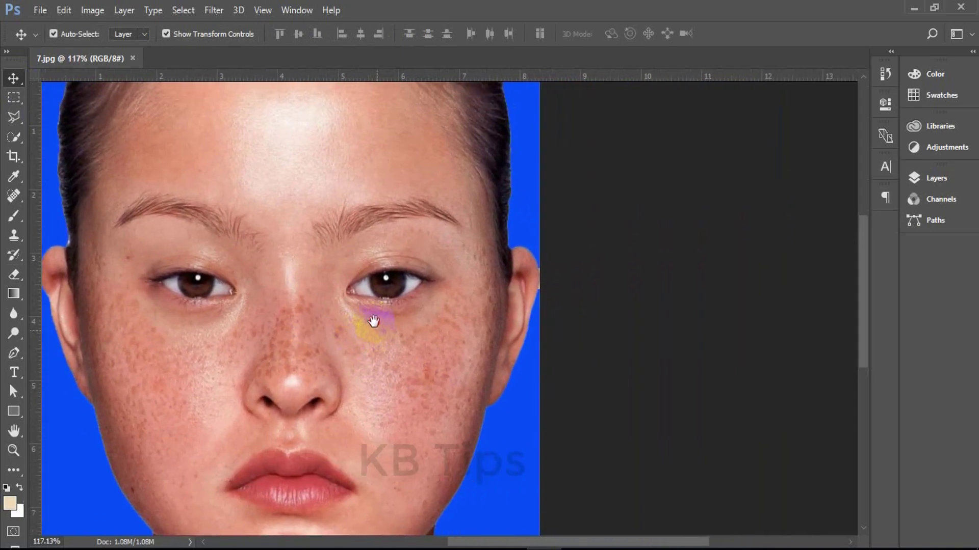
scroll(373, 318, down, 1)
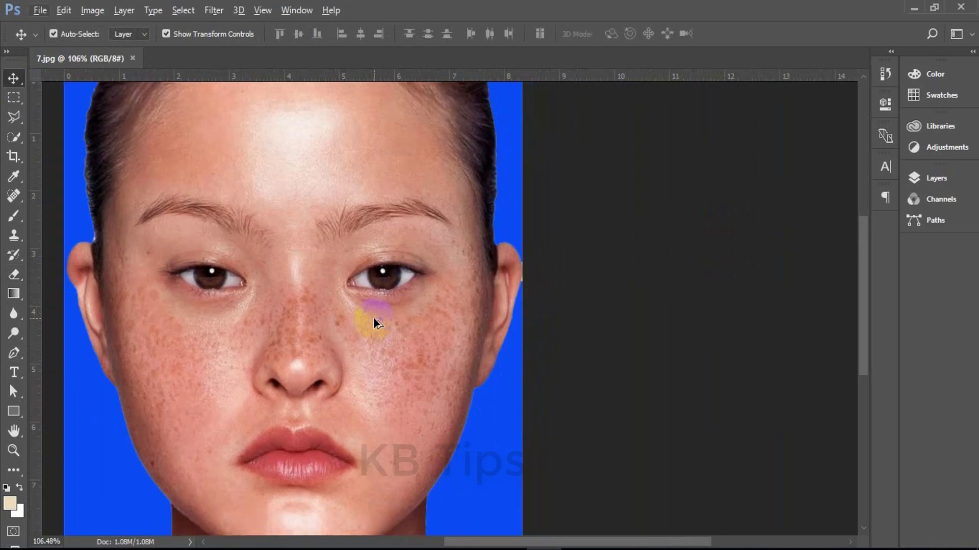
drag(372, 321, 356, 327)
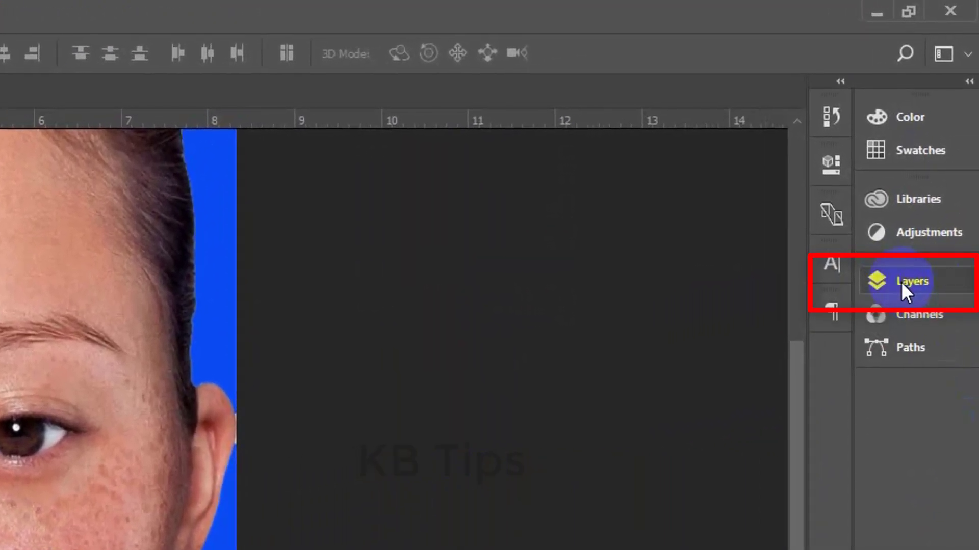
- Unlock the Background as Layer 0, duplicate it as Layer 0 copy, then select Layer 0
click(913, 289)
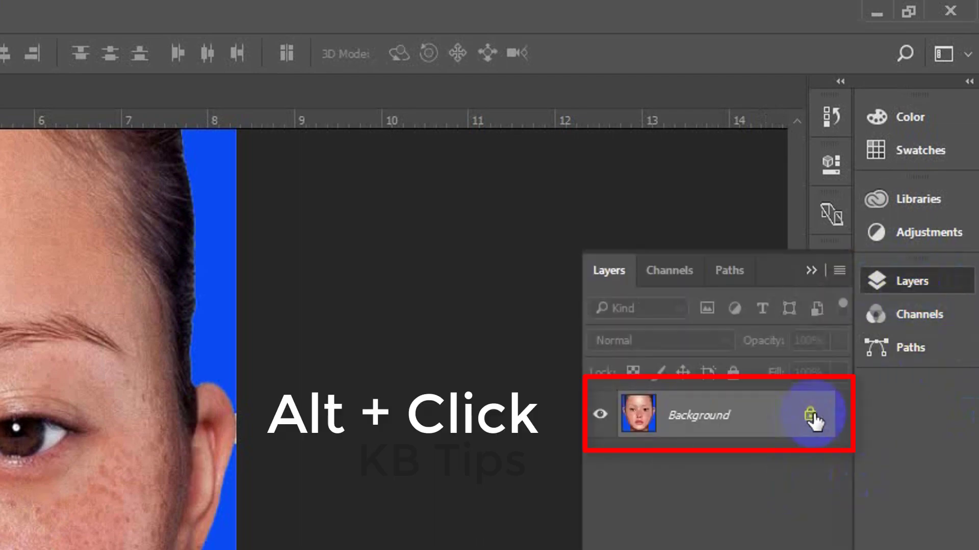
alt+click(810, 415)
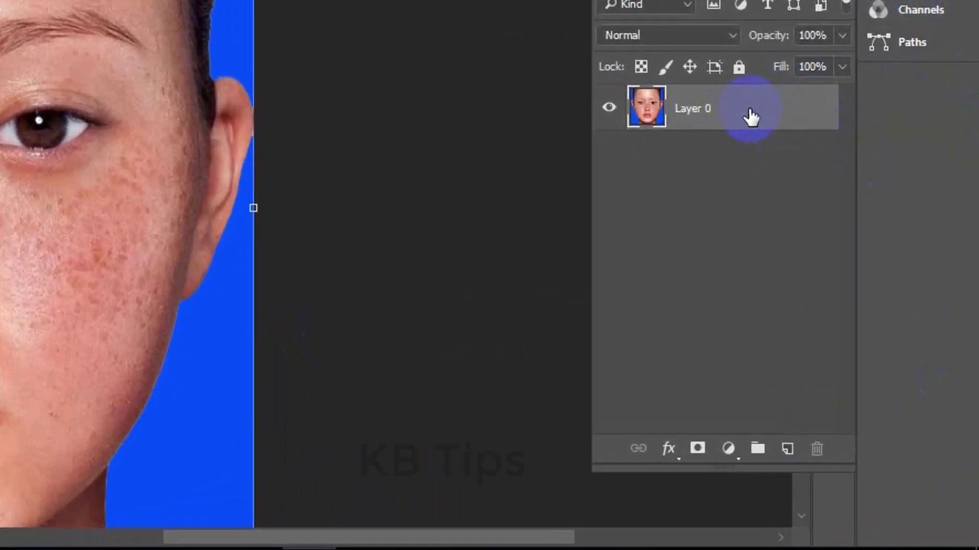
drag(749, 116, 776, 448)
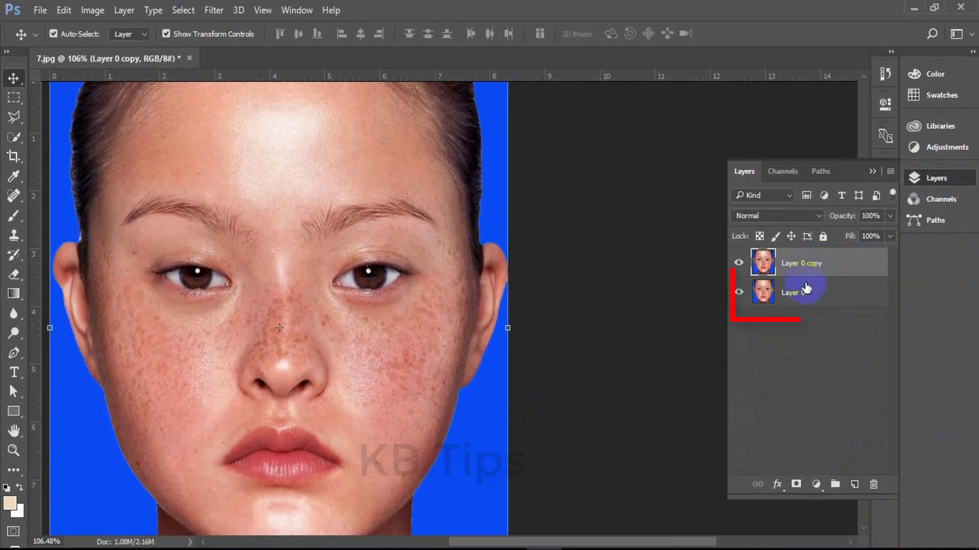
click(805, 288)
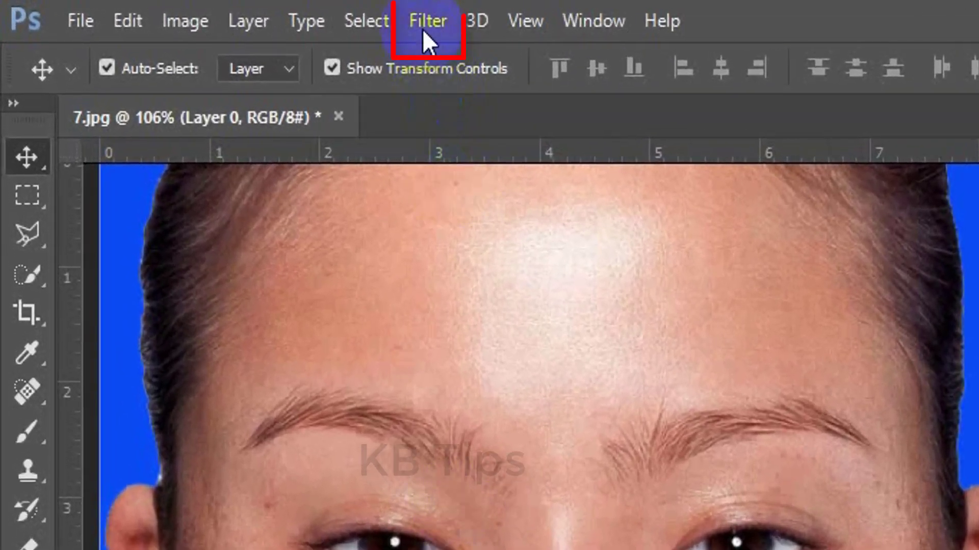
- Apply a Gaussian Blur with an 8.4-pixel radius to Layer 0
click(427, 23)
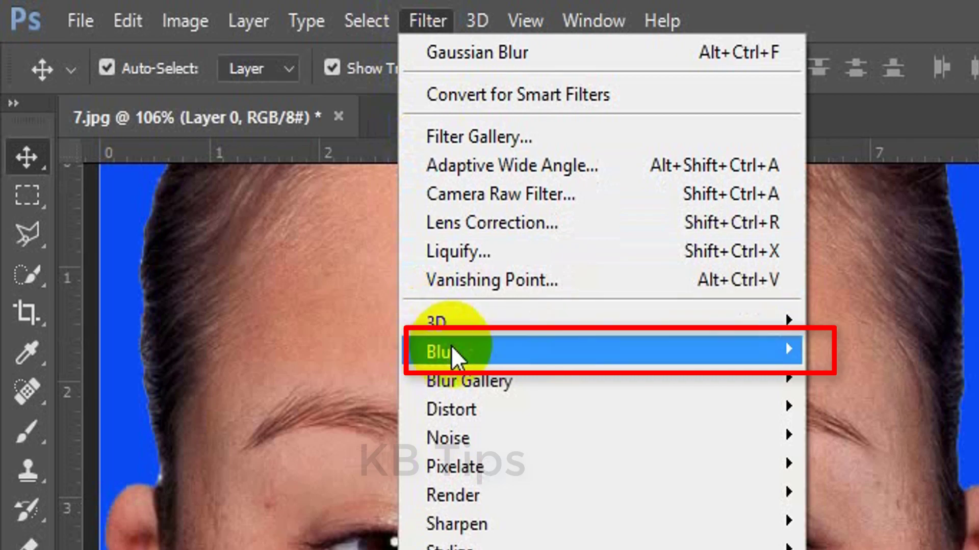
mouse_move(442, 352)
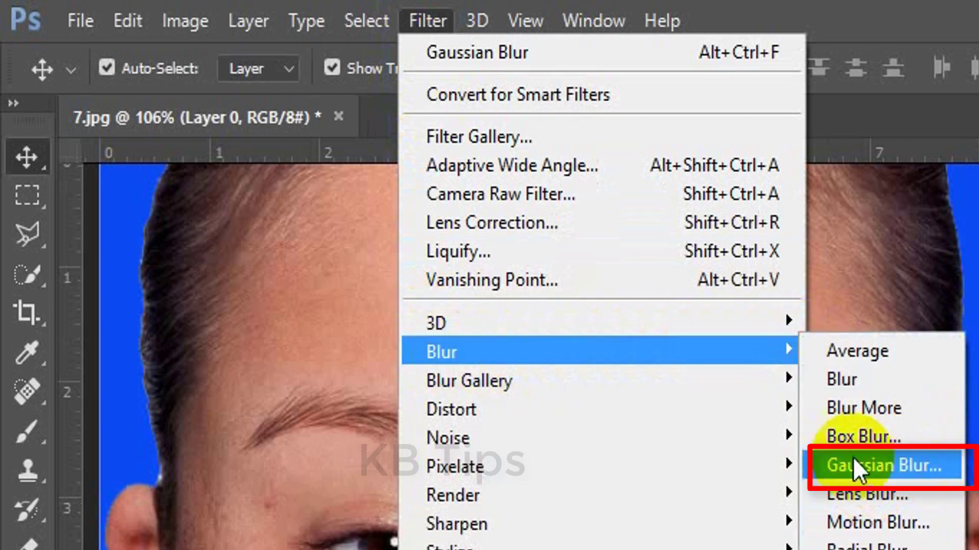
click(874, 466)
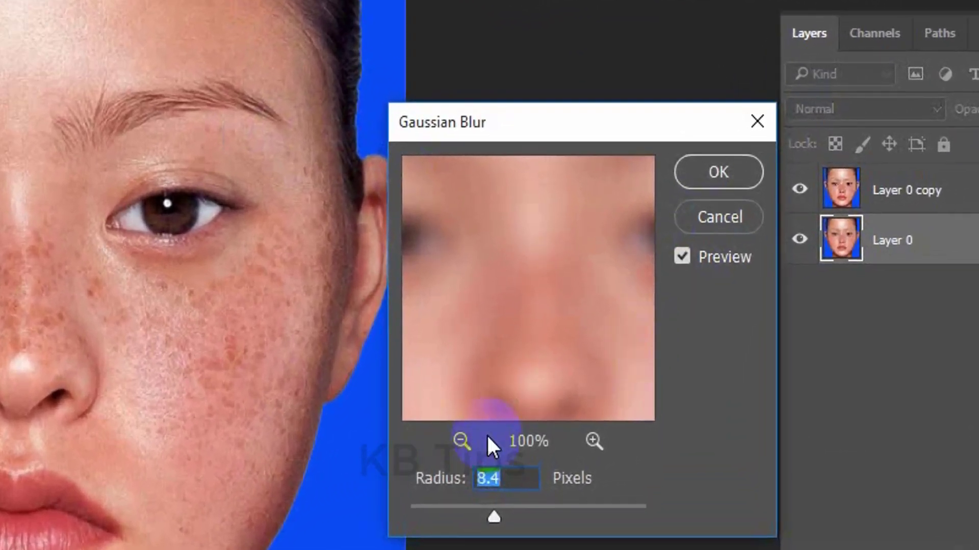
click(540, 411)
click(457, 441)
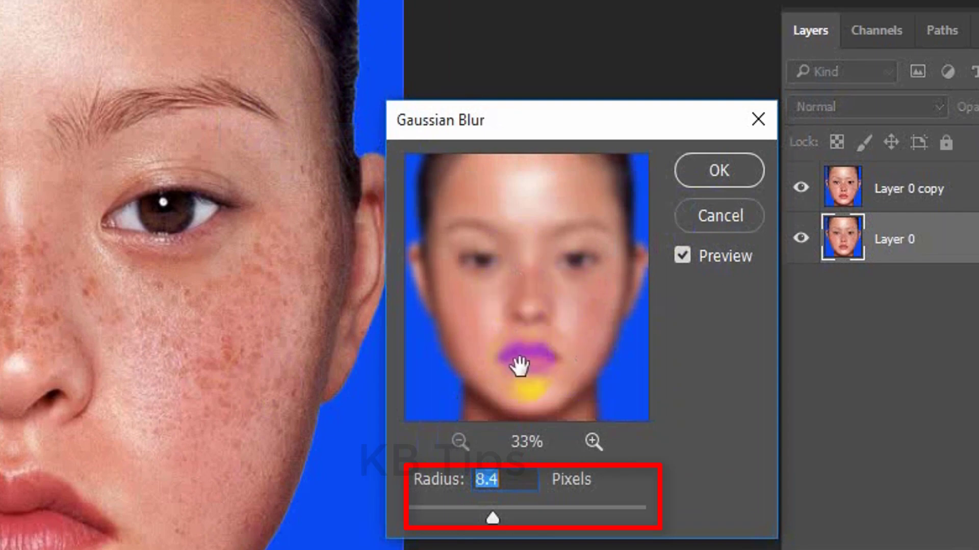
click(508, 481)
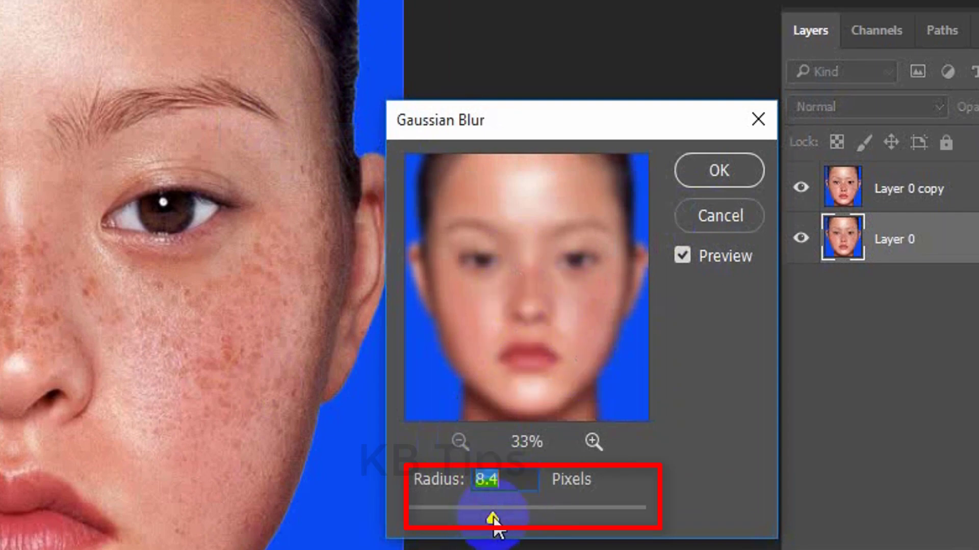
mouse_move(494, 524)
mouse_down()
mouse_move(434, 528)
mouse_move(488, 529)
mouse_up()
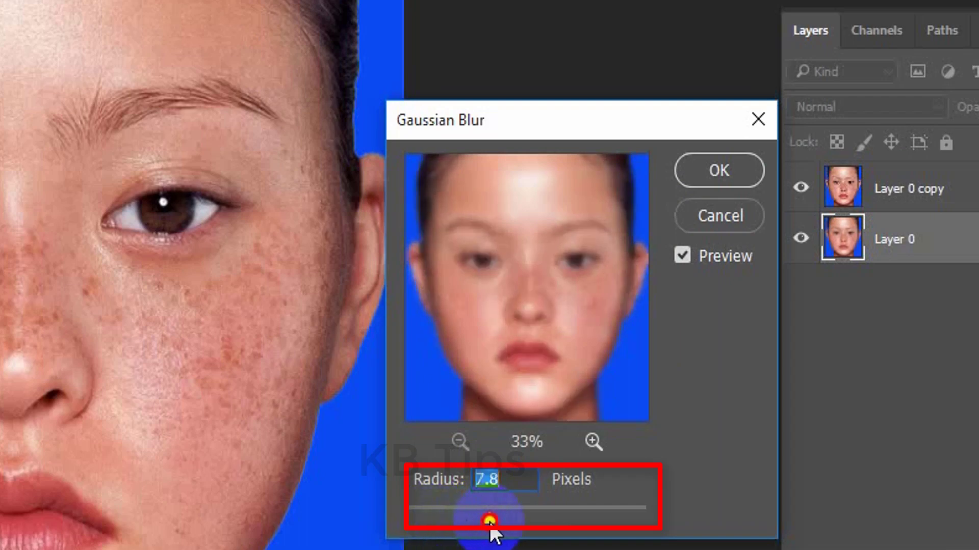
drag(490, 529, 494, 531)
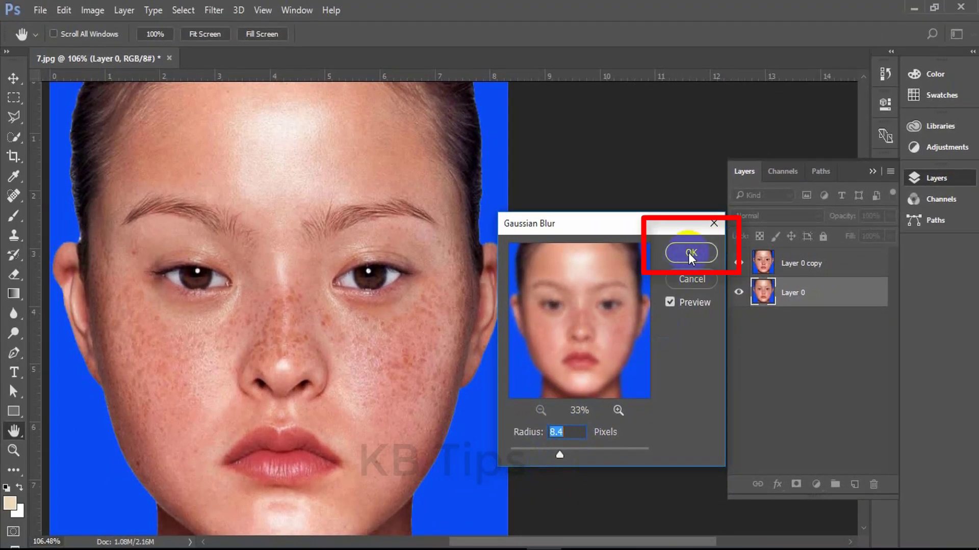
click(690, 253)
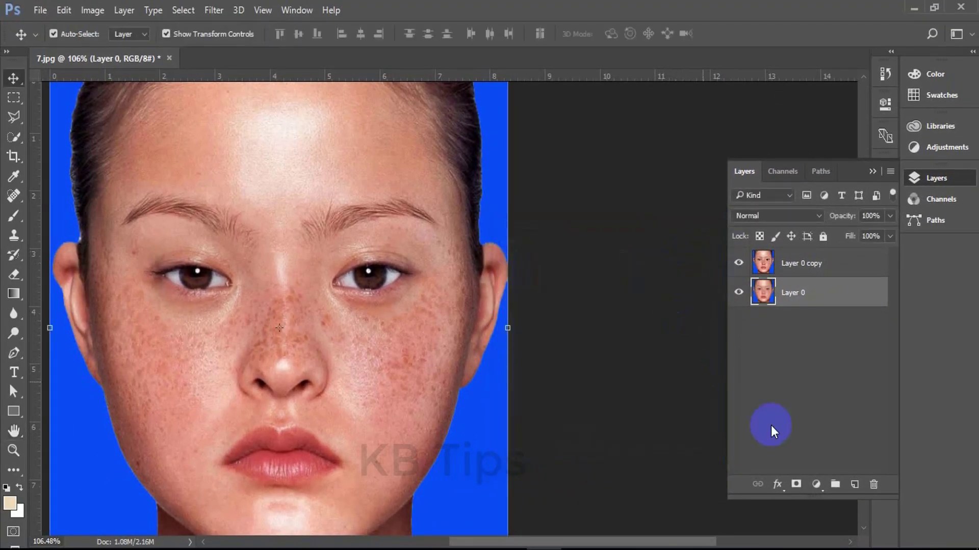
- Check the blurred layer by toggling Layer 0 copy, then select it and choose the Eraser Tool
click(738, 263)
click(738, 263)
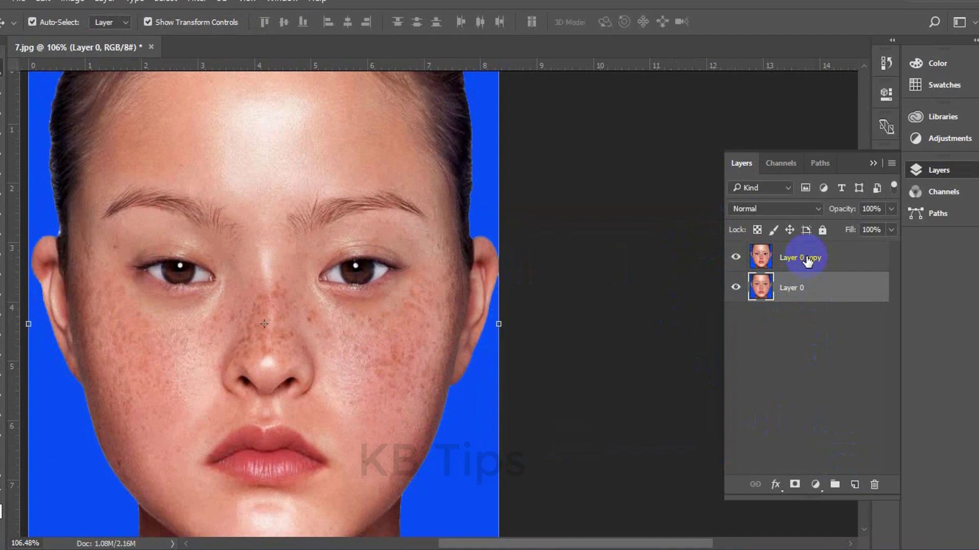
click(808, 259)
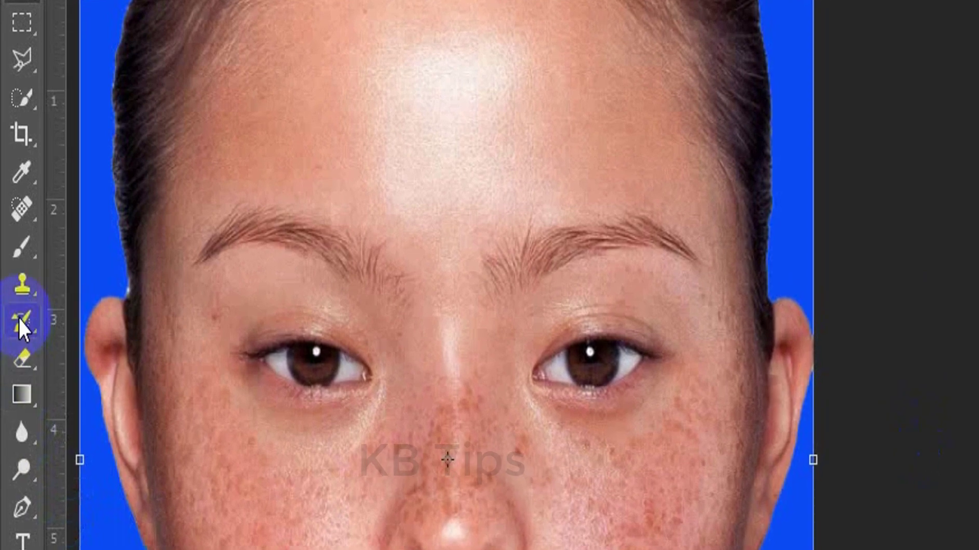
click(15, 295)
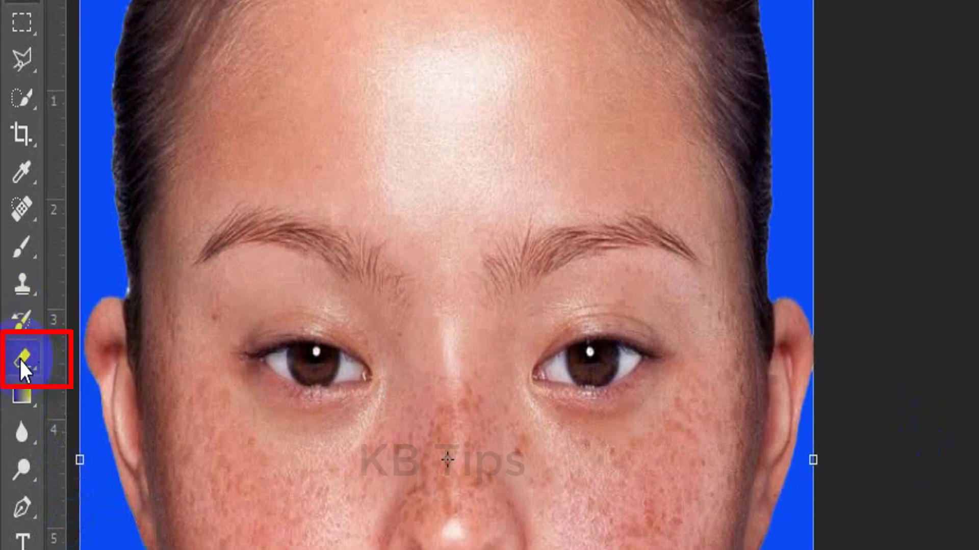
right_click(20, 359)
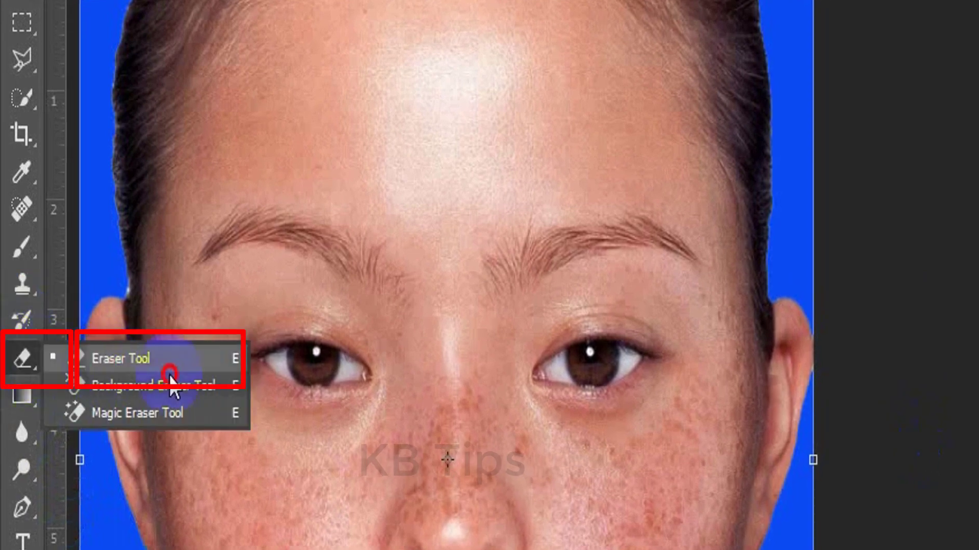
click(120, 360)
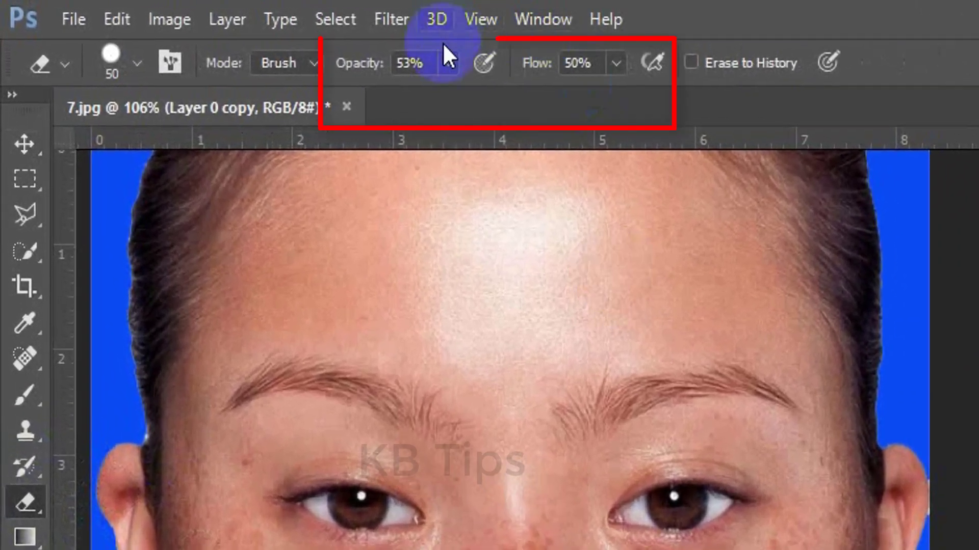
- Set the eraser's opacity to 73% and flow to 72%
click(245, 34)
click(447, 65)
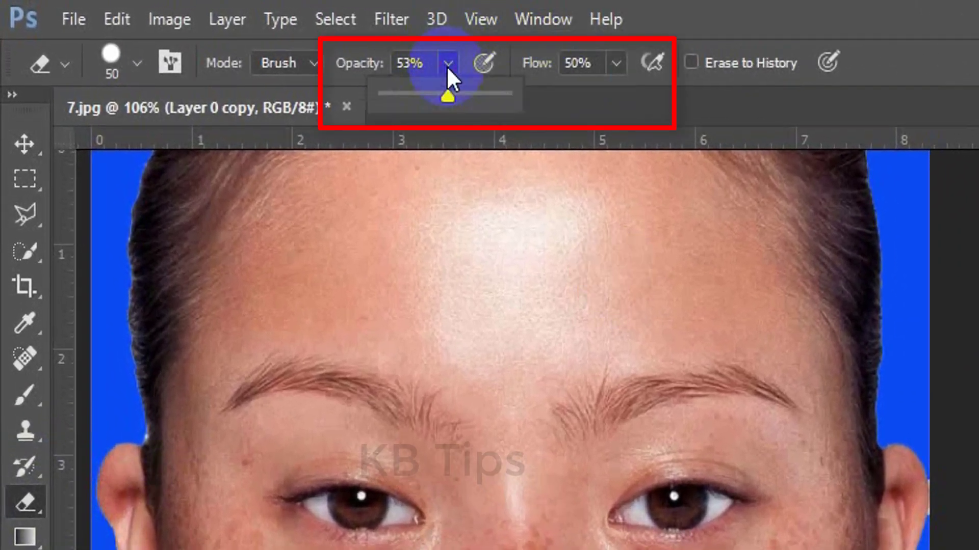
drag(446, 98, 472, 98)
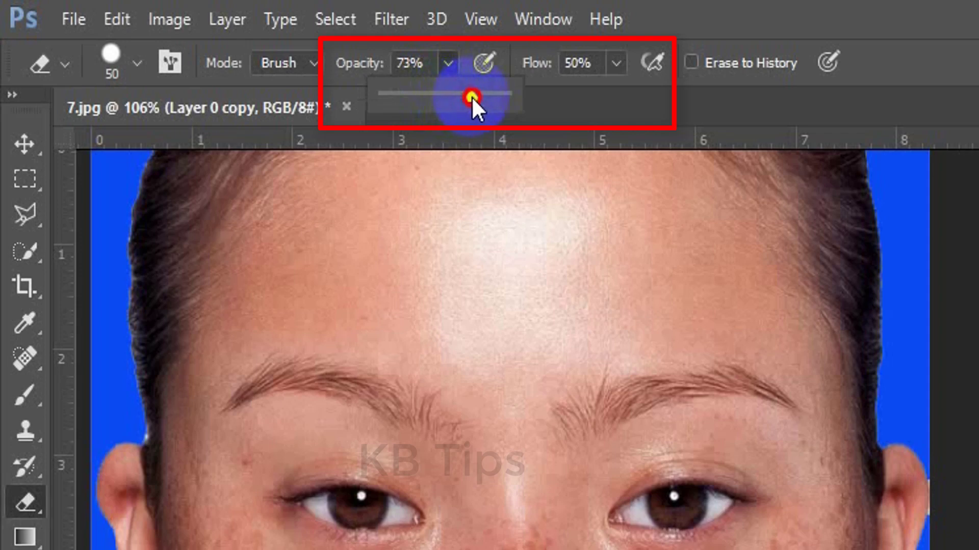
click(614, 64)
drag(614, 99, 642, 99)
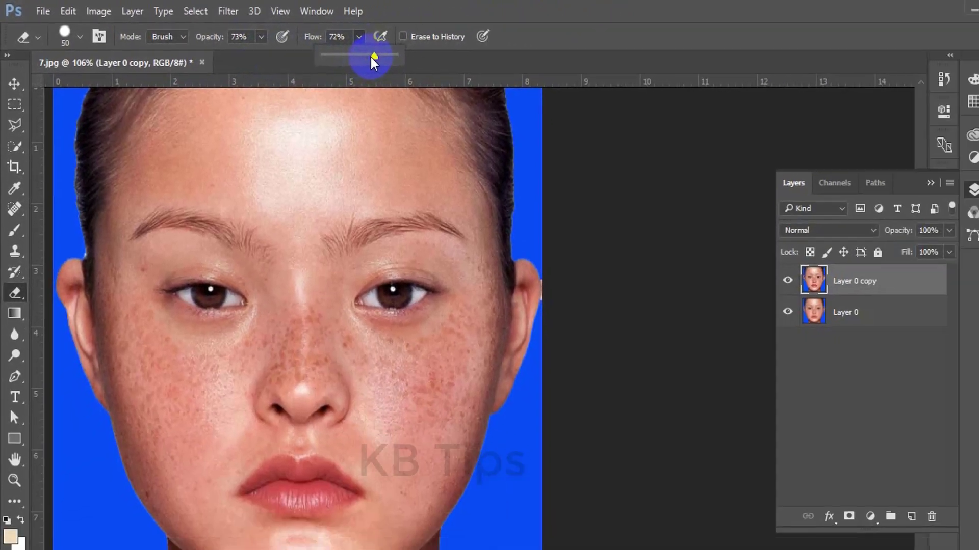
click(217, 271)
mouse_move(190, 388)
mouse_down()
mouse_move(179, 383)
mouse_move(212, 335)
mouse_up()
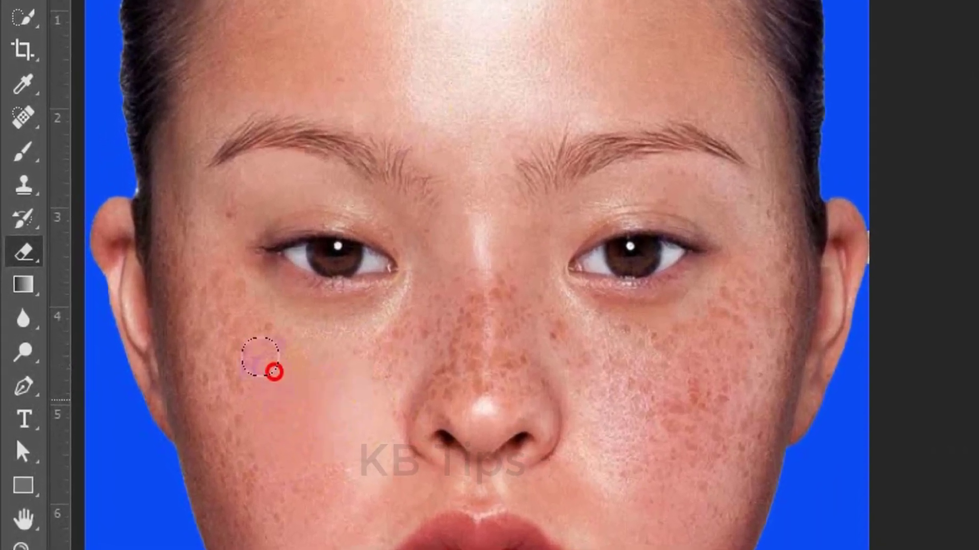
- Erase freckles on the left cheek, lower-left jaw, beside the lips and nose
mouse_move(273, 372)
mouse_down()
mouse_move(192, 240)
mouse_move(170, 286)
mouse_move(236, 524)
mouse_move(218, 345)
mouse_up()
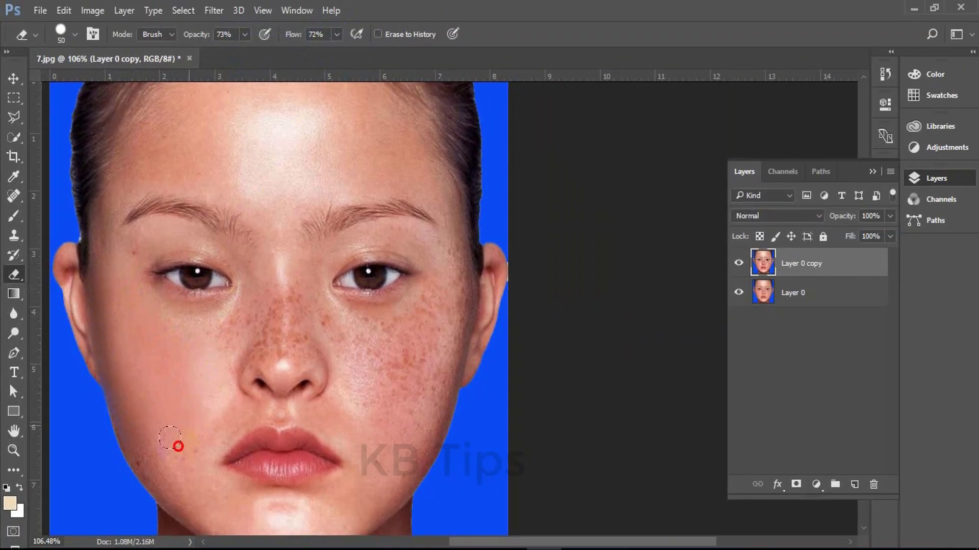
mouse_move(178, 446)
mouse_down()
mouse_move(131, 452)
mouse_move(127, 437)
mouse_move(174, 433)
mouse_move(157, 297)
mouse_move(188, 298)
mouse_up()
mouse_move(166, 333)
mouse_down()
mouse_move(185, 280)
mouse_move(175, 323)
mouse_move(235, 273)
mouse_up()
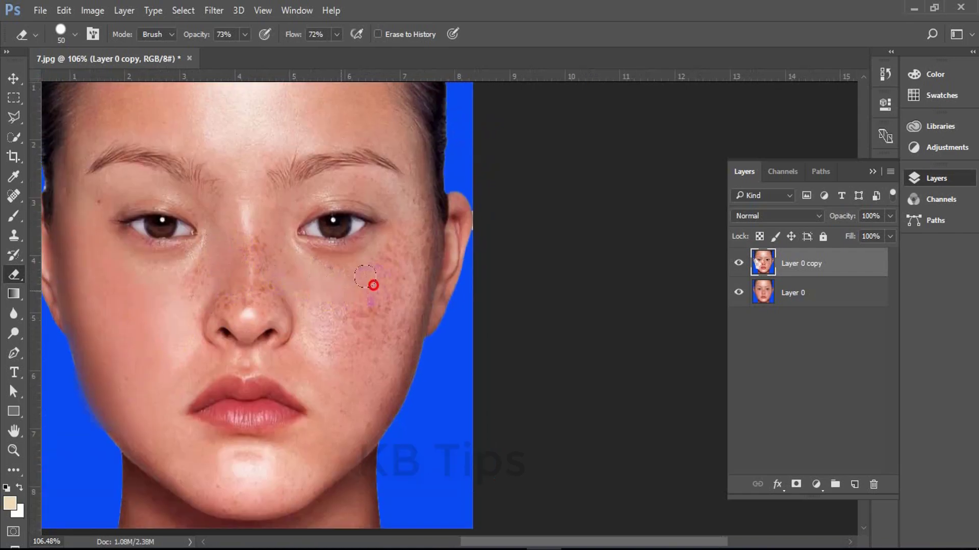
- Erase freckles across the right cheek, undoing one bad stroke
mouse_move(373, 284)
mouse_down()
mouse_move(426, 225)
mouse_move(424, 189)
mouse_move(429, 277)
mouse_move(409, 343)
mouse_move(395, 303)
mouse_up()
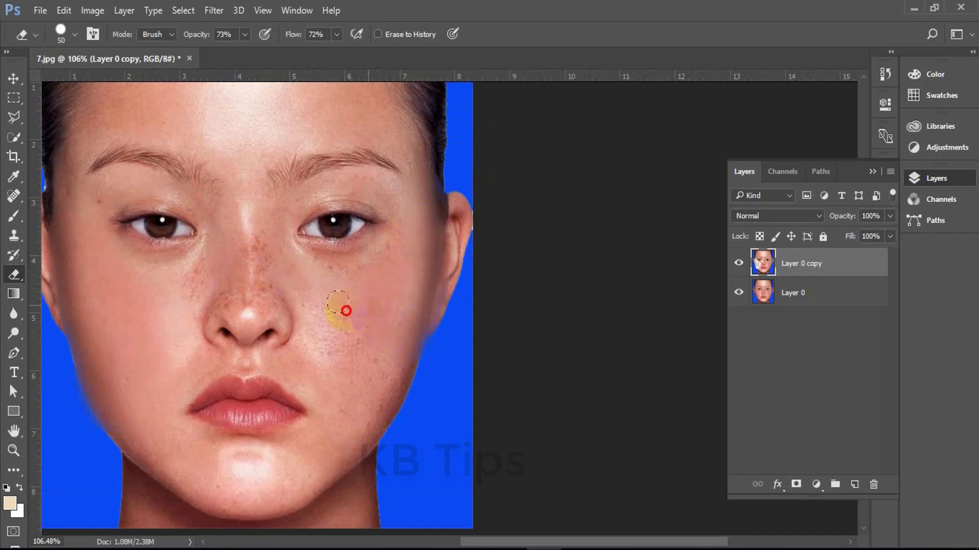
key(ctrl+z)
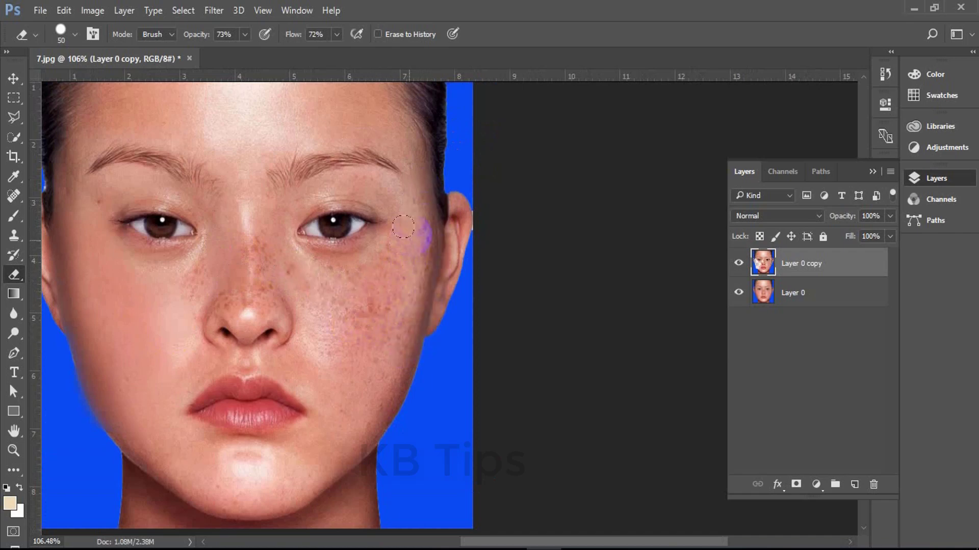
drag(414, 231, 401, 282)
mouse_move(355, 357)
mouse_down()
mouse_move(360, 305)
mouse_move(306, 295)
mouse_move(320, 339)
mouse_move(327, 304)
mouse_move(384, 260)
mouse_up()
drag(417, 294, 347, 253)
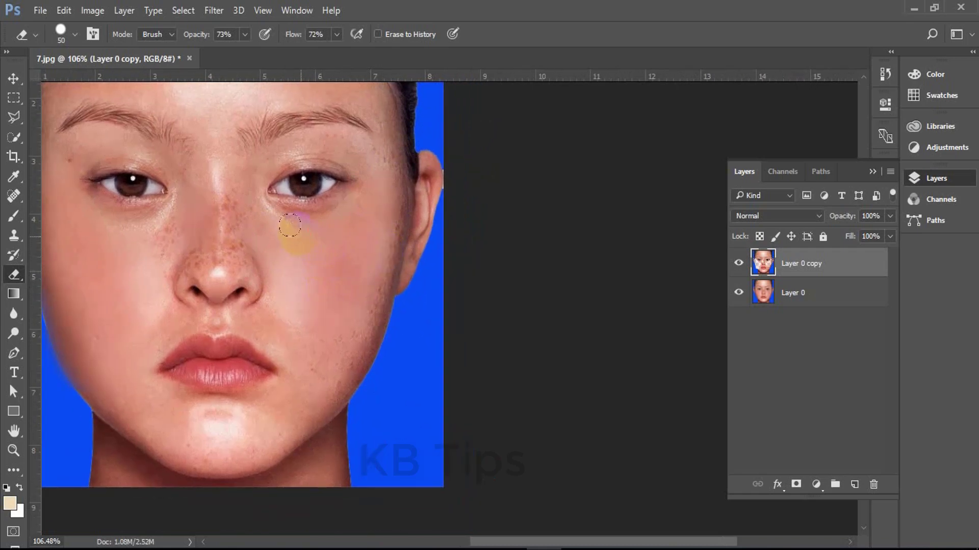
mouse_move(334, 310)
mouse_down()
mouse_move(372, 320)
mouse_move(323, 348)
mouse_up()
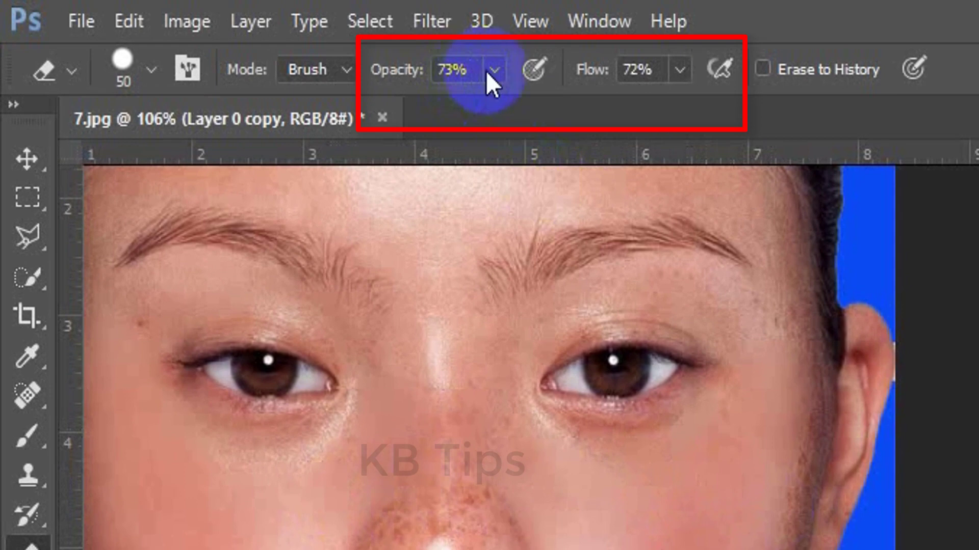
- Lower eraser opacity and flow to 54%, zoom in, and shrink the brush
click(491, 72)
drag(492, 105, 466, 108)
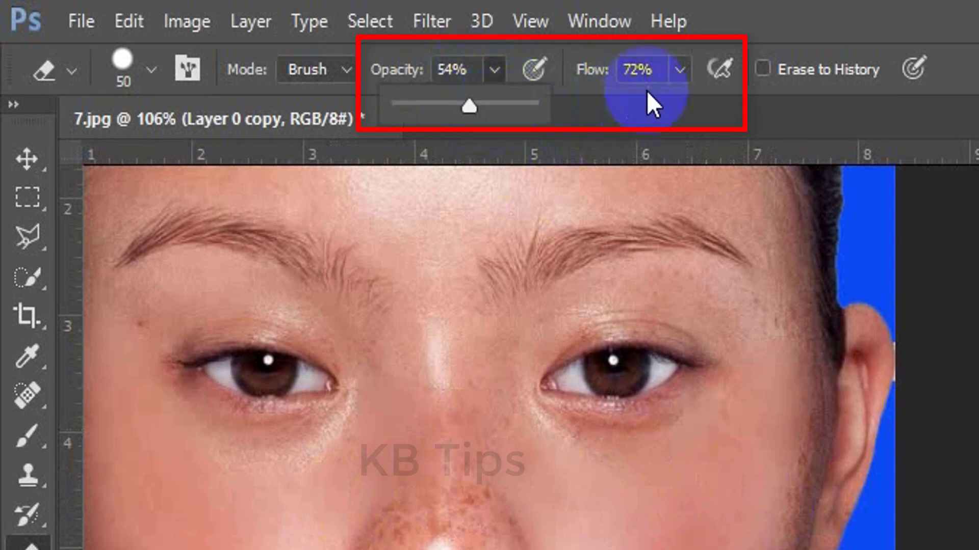
click(679, 69)
drag(678, 107, 656, 107)
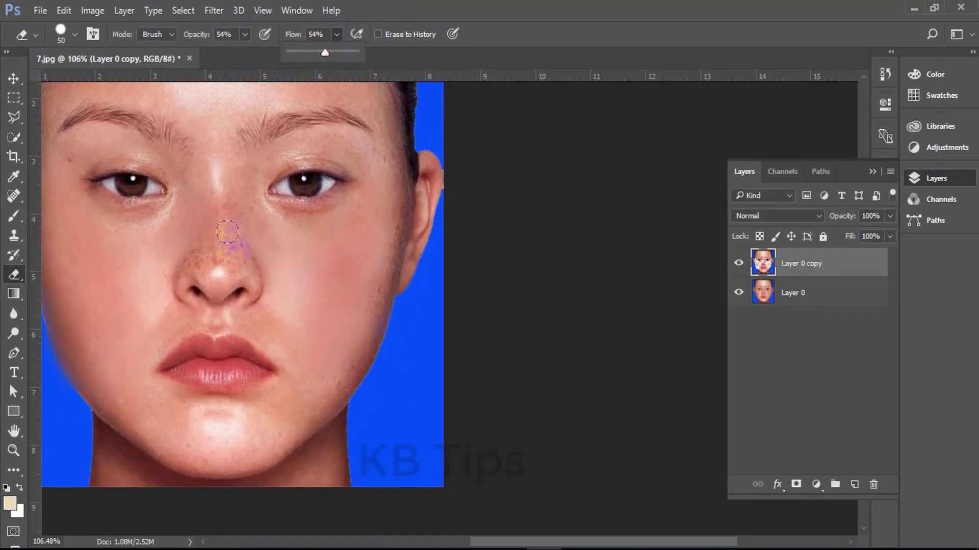
scroll(213, 242, up, 3)
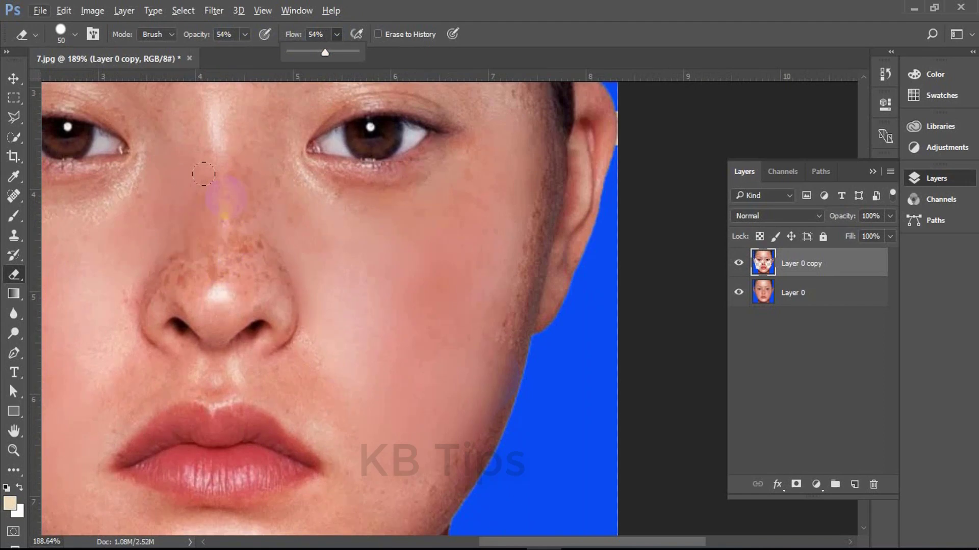
click(204, 174)
key(bracketleft)
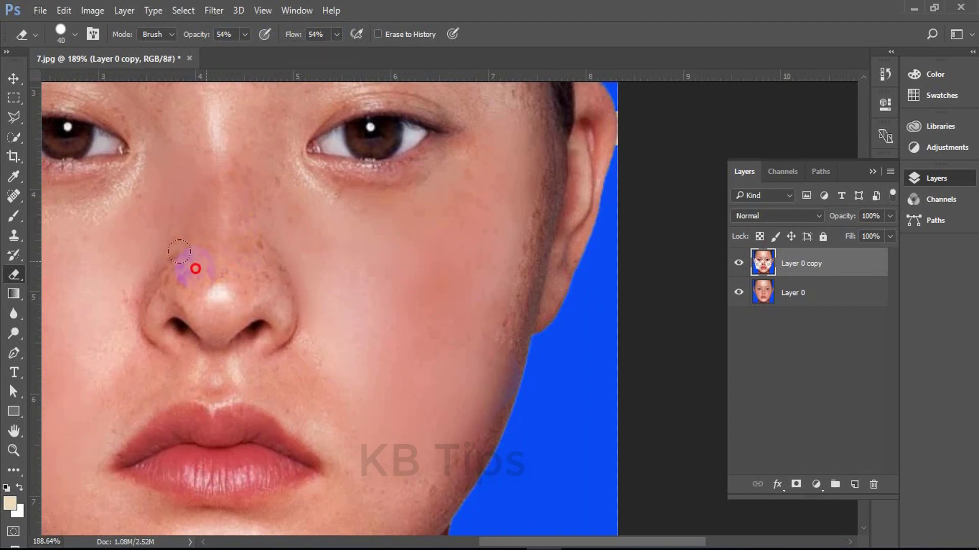
- Erase freckles along the nose bridge, nostrils, nose sides and adjoining cheek
drag(179, 251, 138, 269)
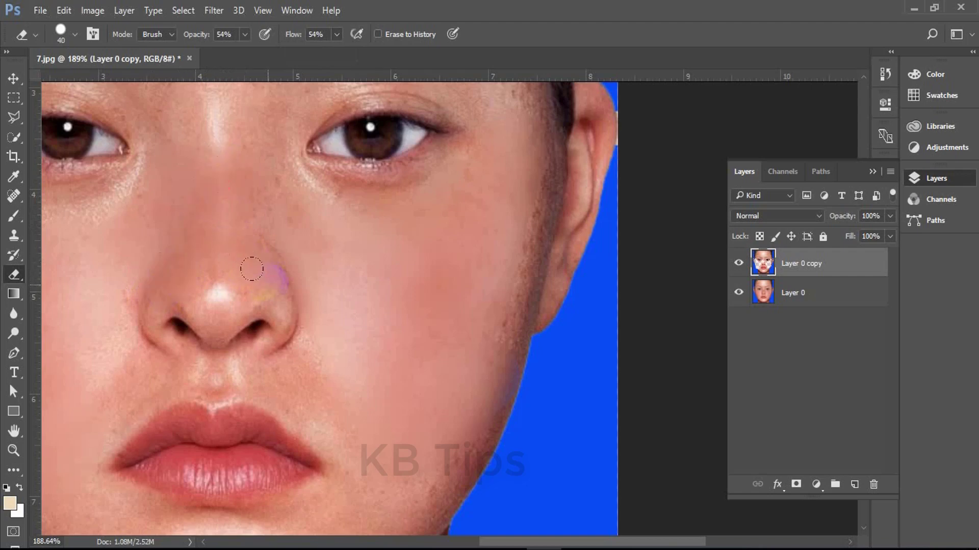
drag(252, 270, 163, 326)
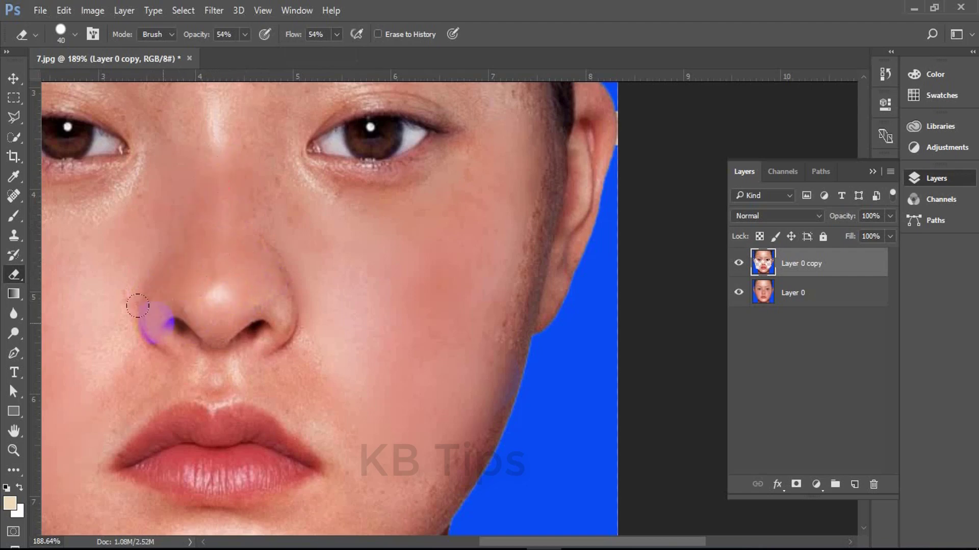
drag(126, 289, 261, 282)
drag(275, 197, 272, 205)
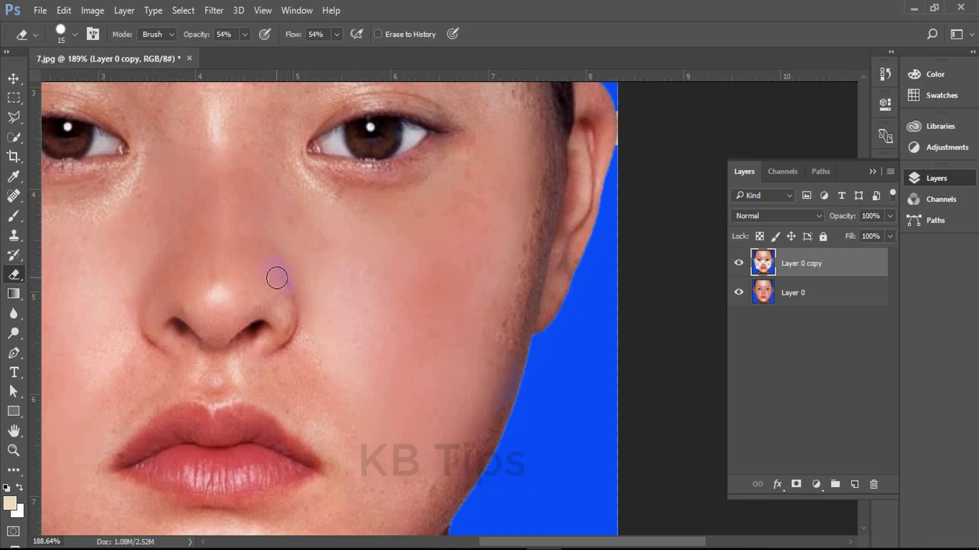
mouse_move(276, 277)
mouse_down()
mouse_move(282, 308)
mouse_move(220, 289)
mouse_up()
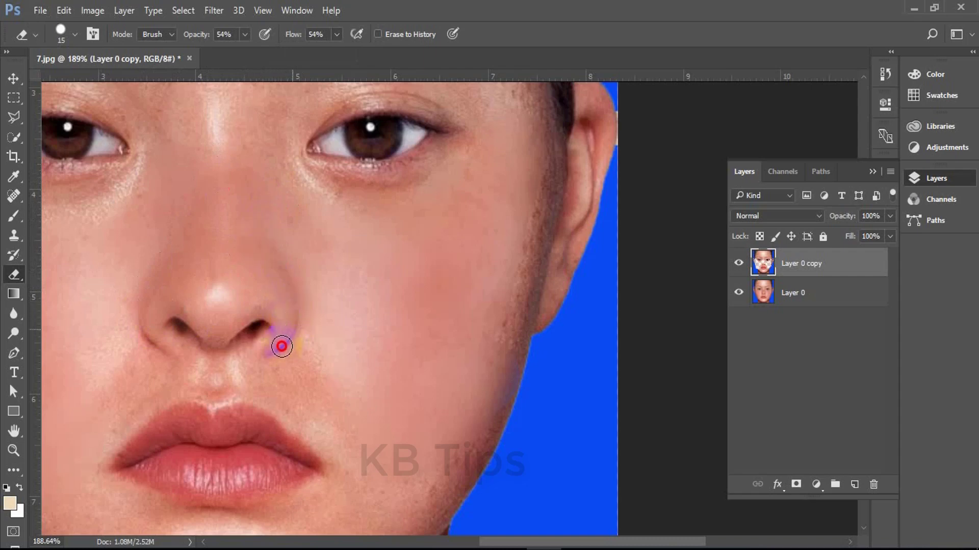
click(224, 249)
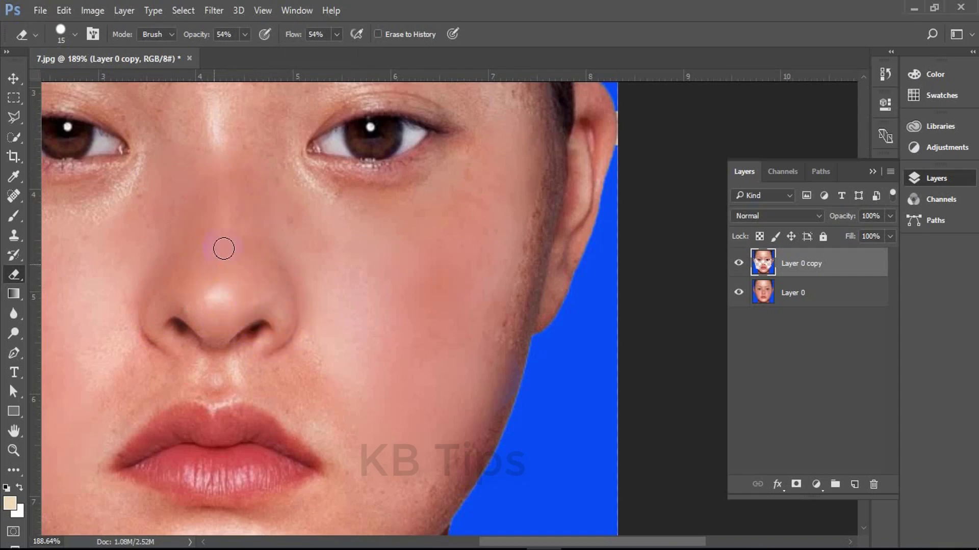
drag(349, 372, 334, 323)
scroll(334, 323, down, 5)
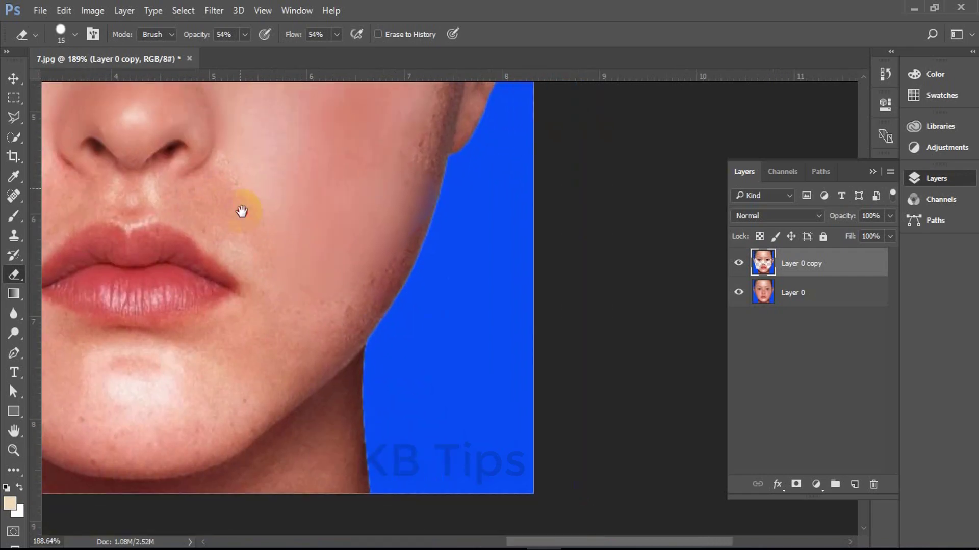
mouse_move(371, 275)
mouse_down()
mouse_move(400, 230)
mouse_move(350, 317)
mouse_move(395, 267)
mouse_move(342, 334)
mouse_move(358, 277)
mouse_move(345, 300)
mouse_move(351, 249)
mouse_up()
drag(246, 168, 188, 170)
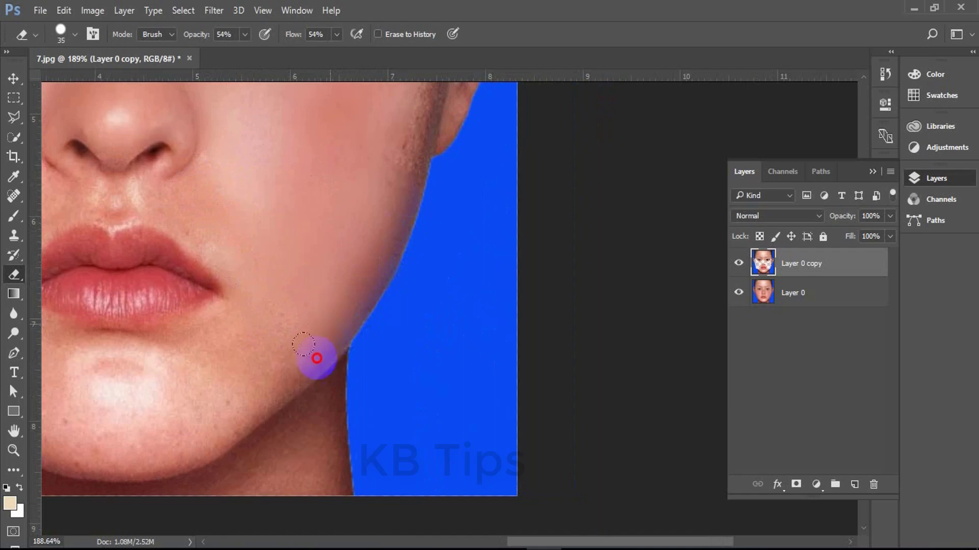
- Erase freckles under the nose, below the lower lip, across the chin and left jaw
drag(351, 352, 619, 386)
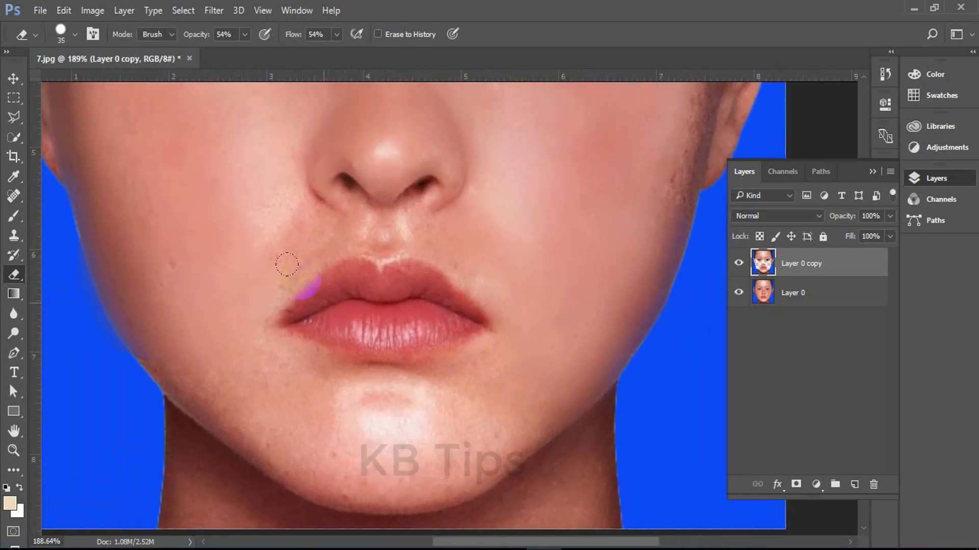
drag(304, 217, 373, 217)
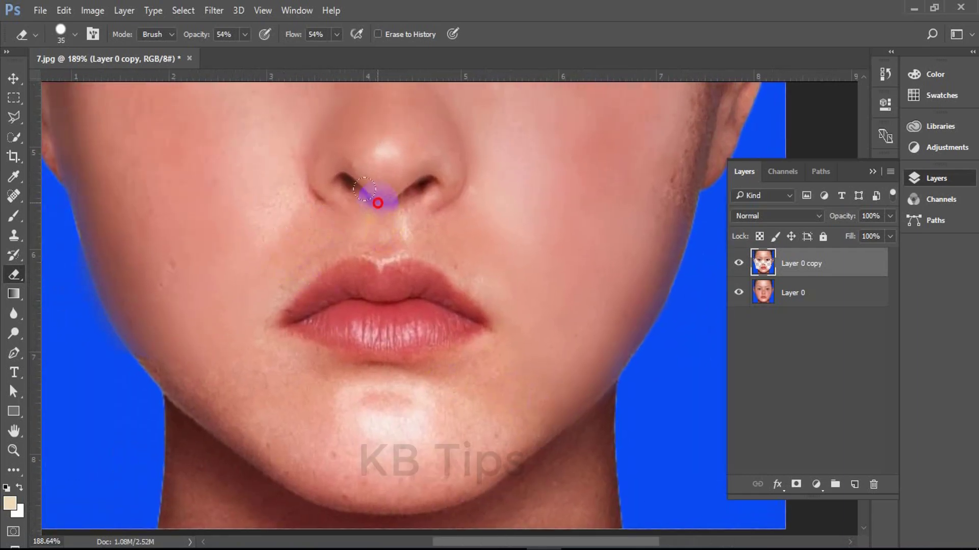
drag(294, 171, 287, 148)
drag(161, 262, 137, 323)
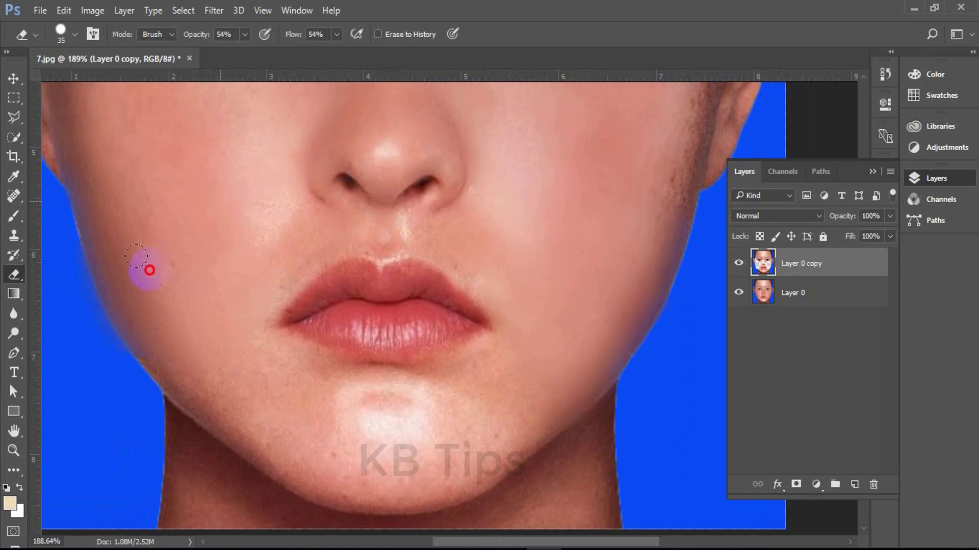
drag(328, 437, 269, 338)
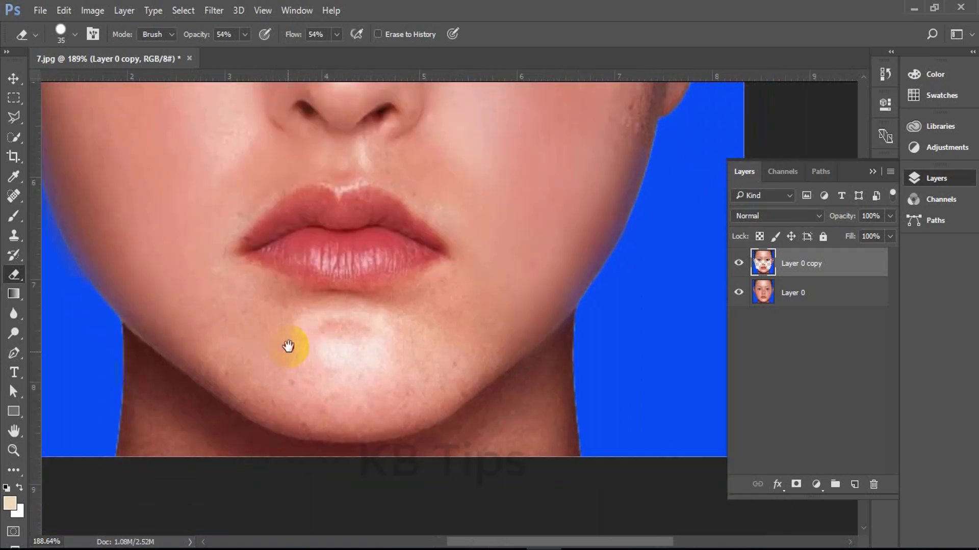
click(378, 255)
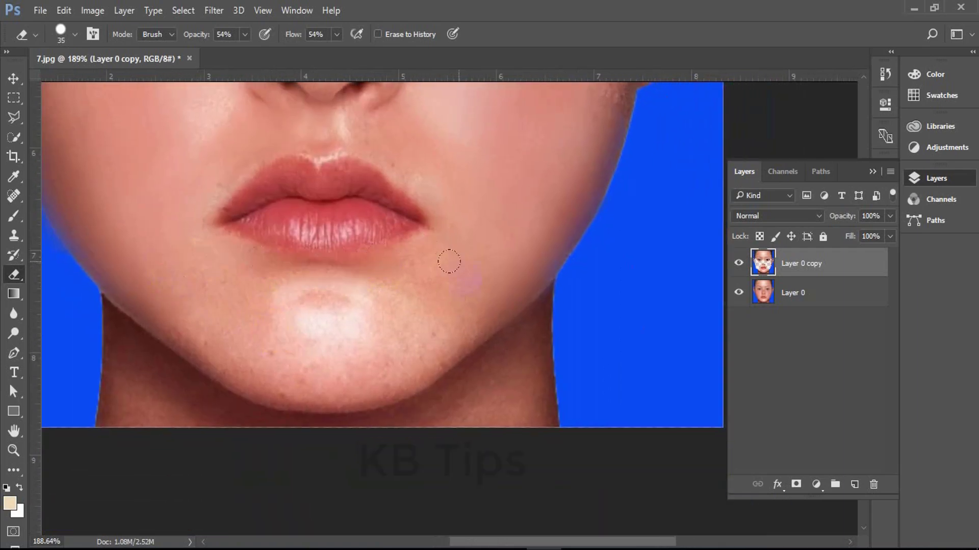
drag(437, 343, 394, 343)
drag(280, 393, 120, 291)
drag(350, 337, 410, 294)
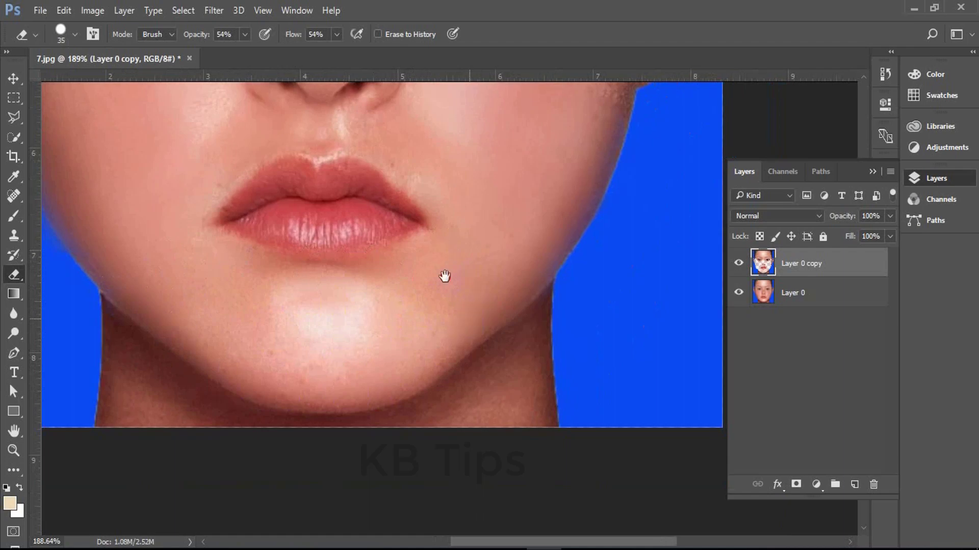
- Erase down the right jaw and neck edge
scroll(446, 275, down, 3)
scroll(446, 276, right, 2)
mouse_move(477, 266)
mouse_down()
mouse_move(488, 353)
mouse_move(75, 275)
mouse_move(482, 354)
mouse_up()
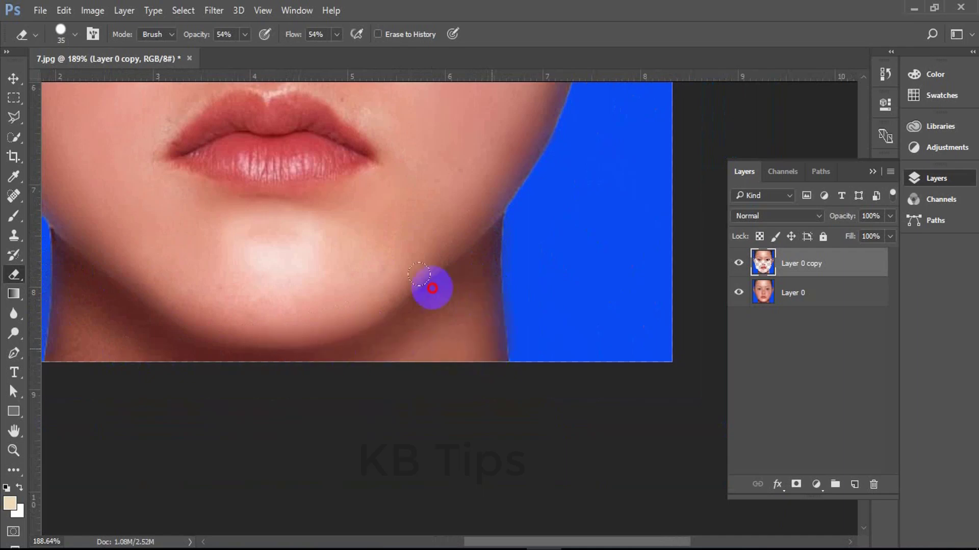
drag(494, 330, 481, 387)
- Erase the cheek edge near the ear, under the right eye, and the temple
drag(470, 398, 453, 459)
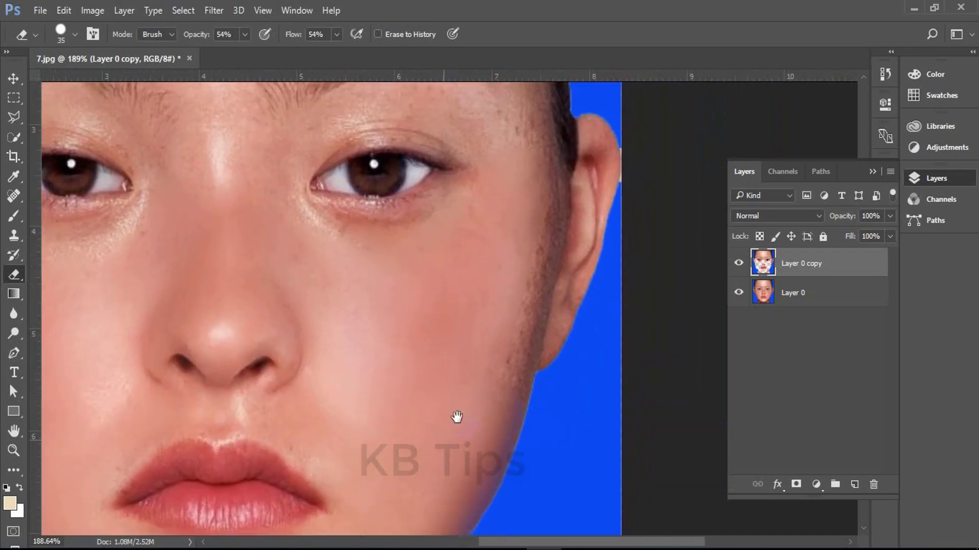
mouse_move(547, 196)
mouse_down()
mouse_move(530, 337)
mouse_move(498, 351)
mouse_move(524, 293)
mouse_move(540, 190)
mouse_move(526, 200)
mouse_move(506, 387)
mouse_up()
drag(458, 251, 507, 357)
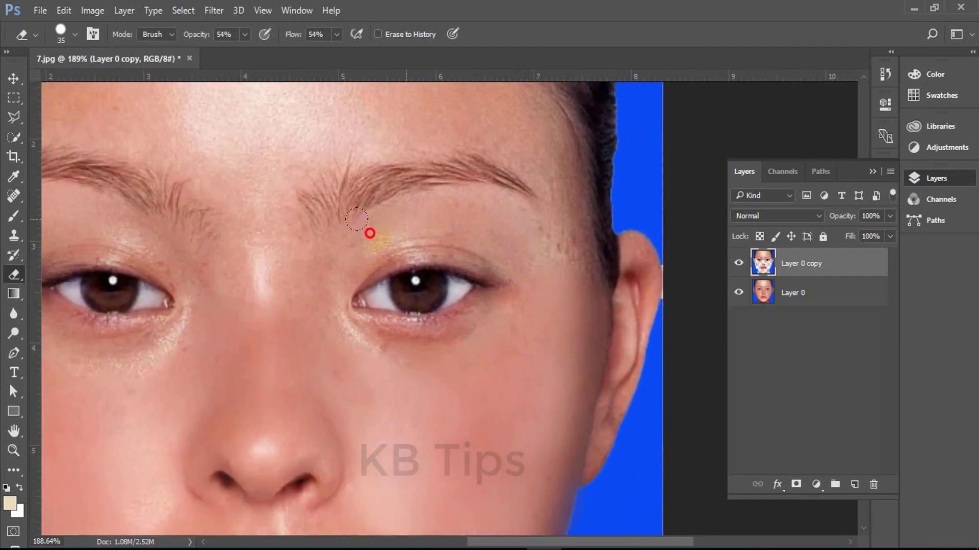
mouse_move(307, 310)
mouse_down()
mouse_move(415, 332)
mouse_move(497, 329)
mouse_move(481, 425)
mouse_up()
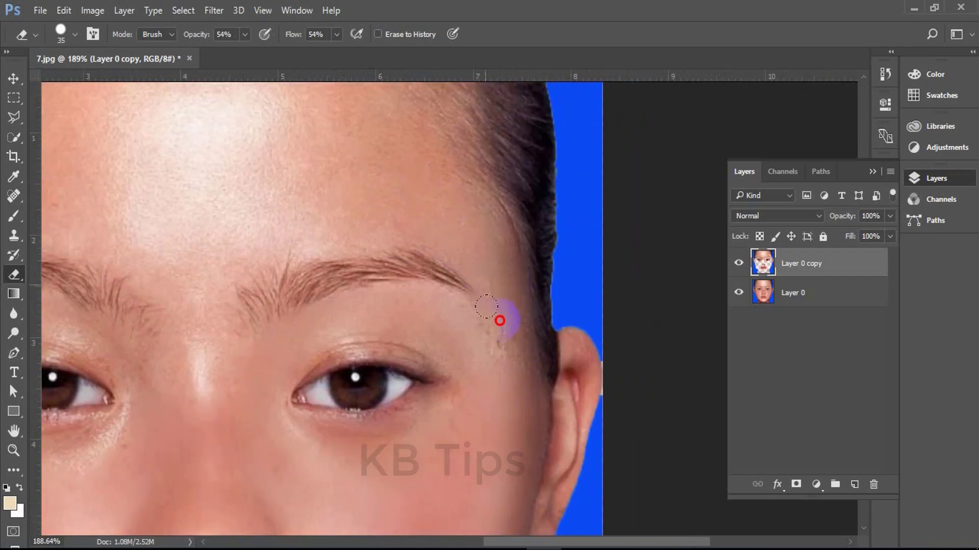
drag(486, 307, 363, 315)
- Erase the forehead down between the eyebrows and soften the skin under the eye
drag(255, 376, 345, 371)
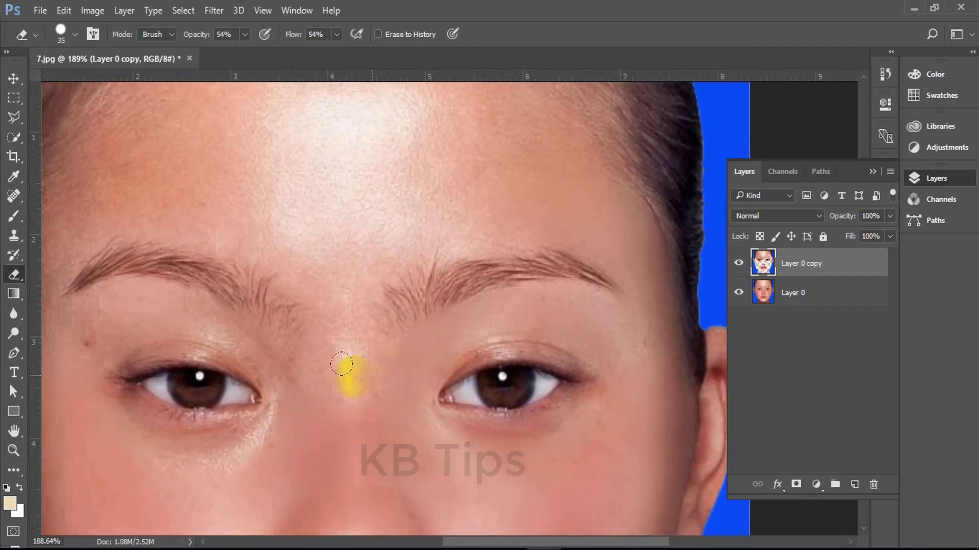
drag(334, 233, 300, 335)
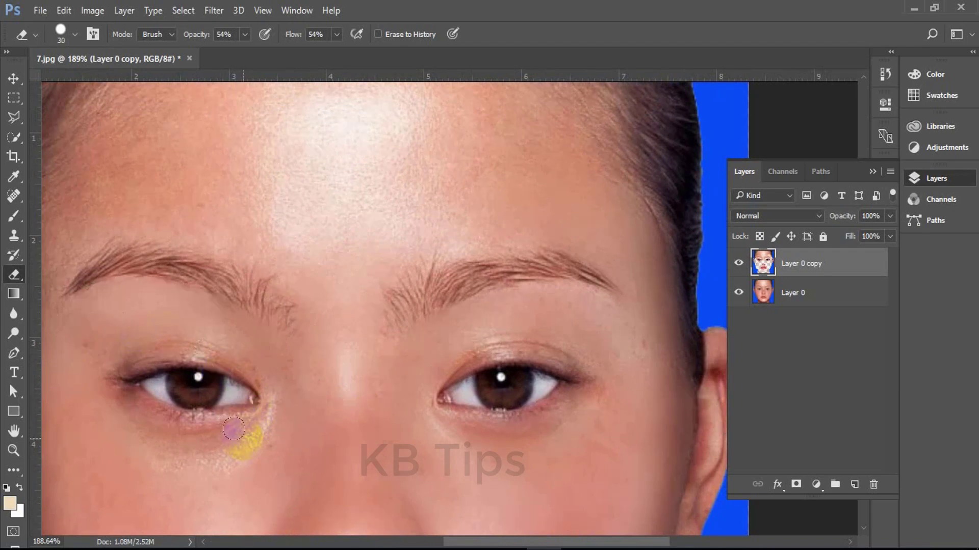
mouse_move(151, 432)
mouse_down()
mouse_move(120, 399)
mouse_move(233, 438)
mouse_up()
drag(280, 337, 477, 473)
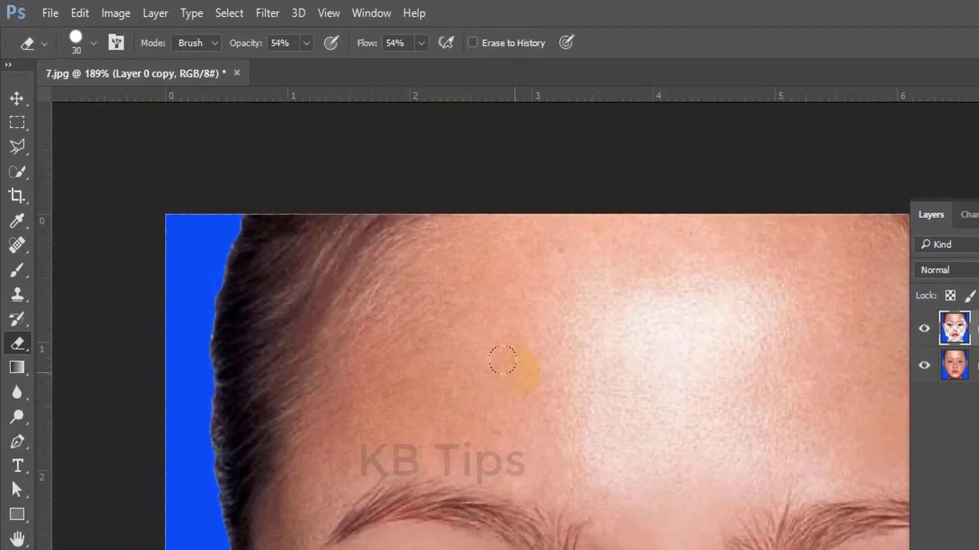
- Enlarge the eraser to size 40 and lower its opacity and flow to 37%
key(bracketright)
key(bracketright)
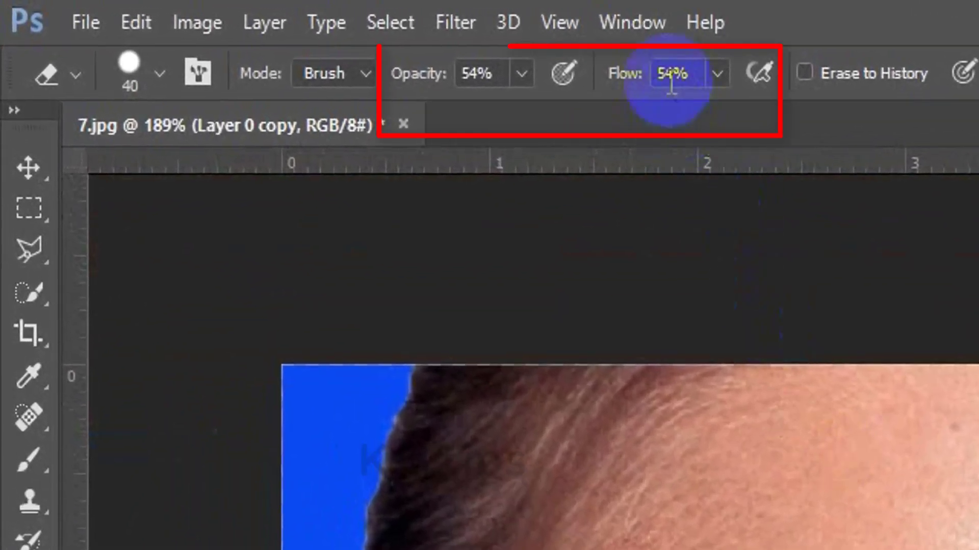
click(521, 82)
drag(518, 113, 508, 113)
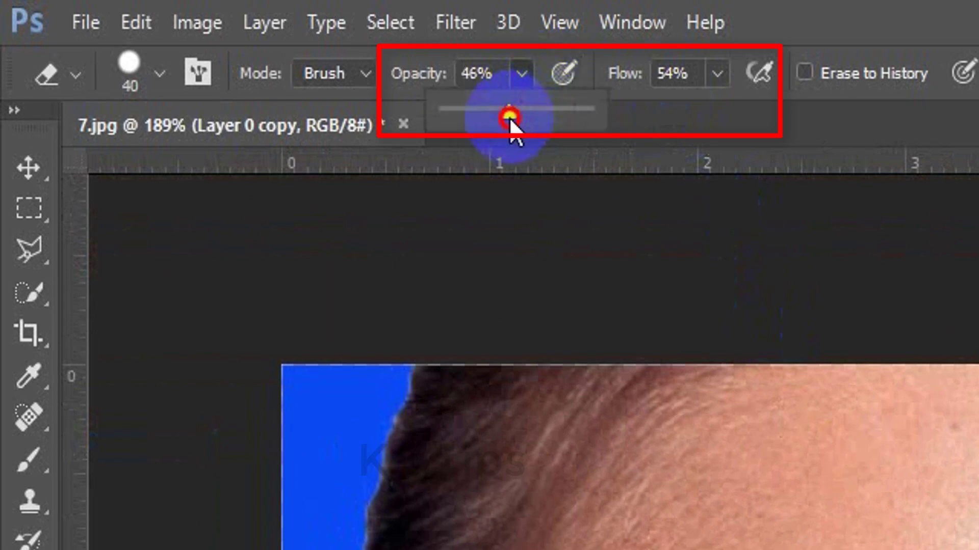
click(716, 74)
drag(716, 112, 695, 133)
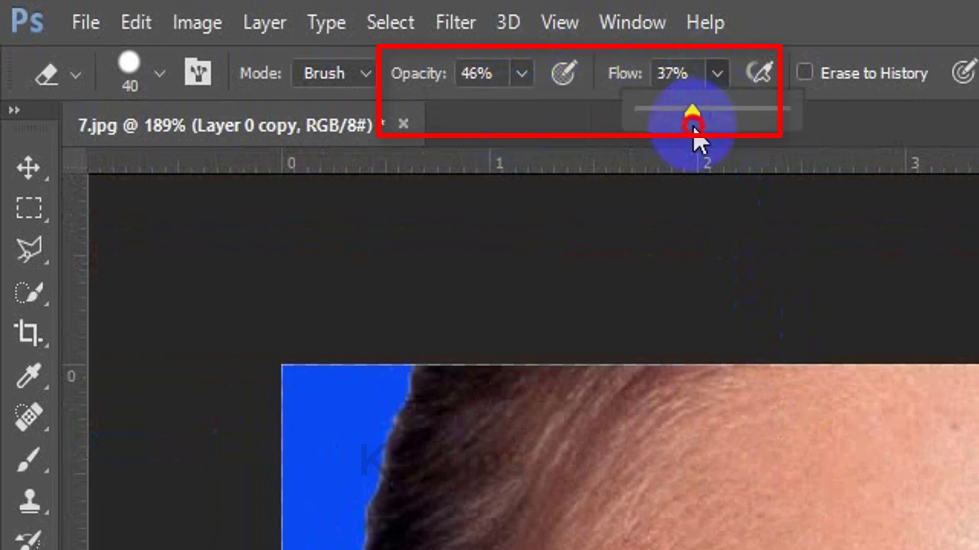
click(520, 81)
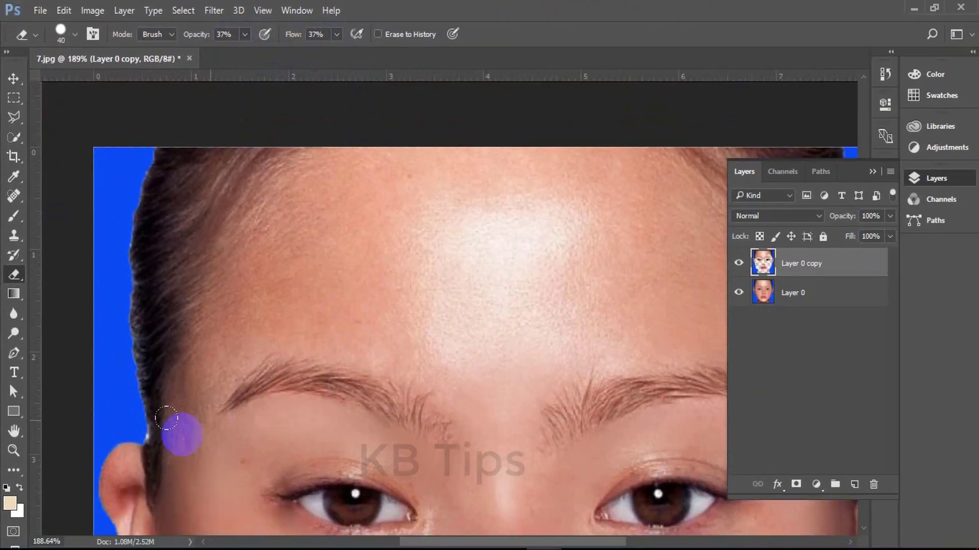
- Erase freckled skin from the temple across the forehead, enlarging the eraser to size 60
drag(167, 419, 208, 388)
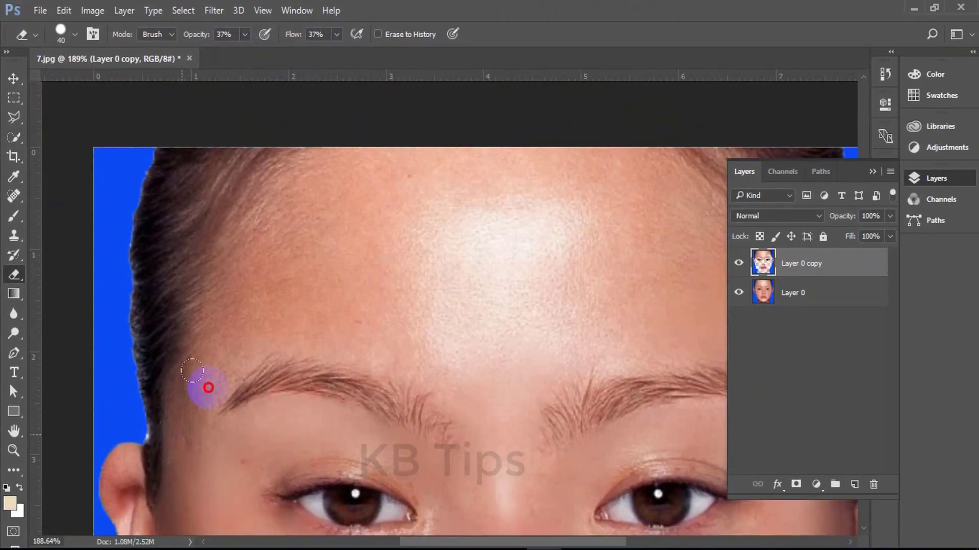
drag(245, 316, 241, 310)
drag(377, 225, 412, 234)
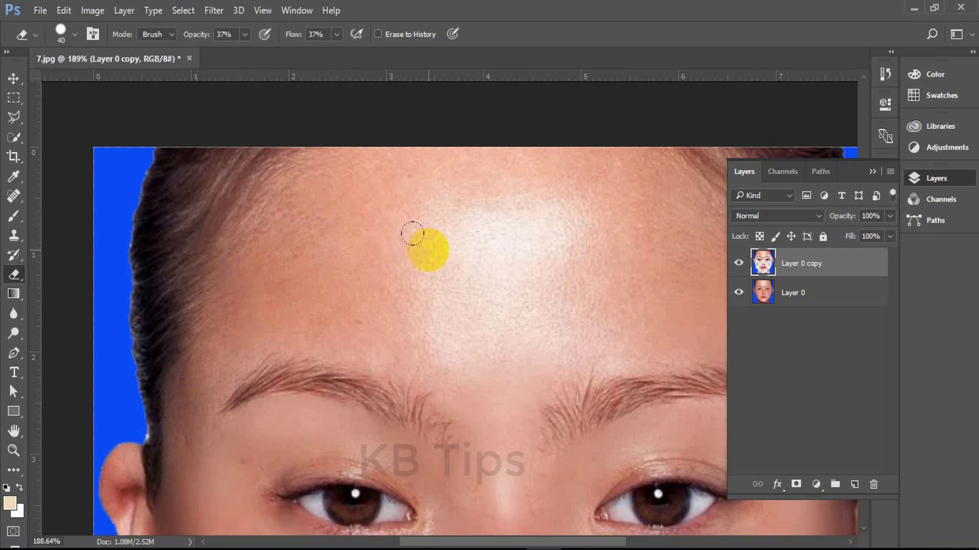
scroll(416, 234, down, 1)
scroll(420, 234, down, 1)
scroll(423, 239, down, 1)
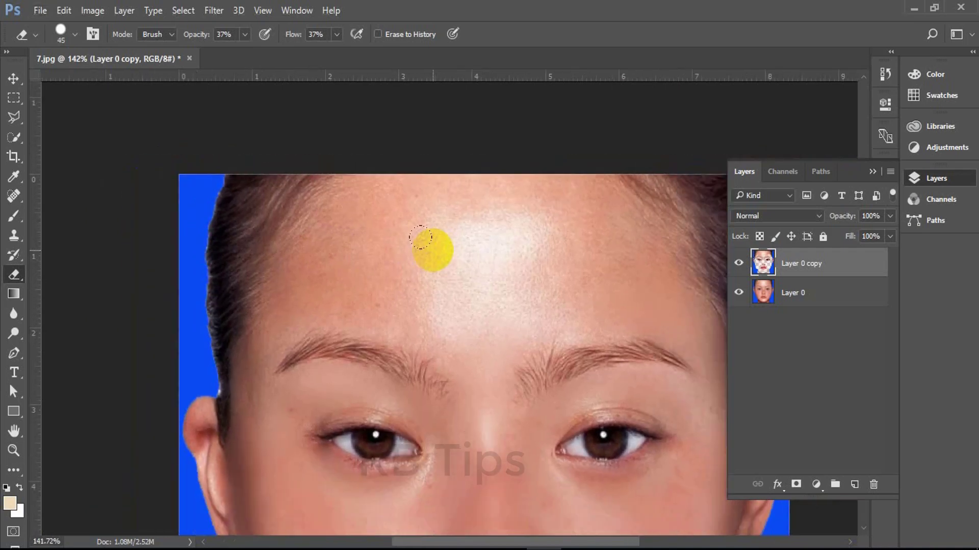
key(bracketright)
key(bracketright)
drag(349, 209, 449, 183)
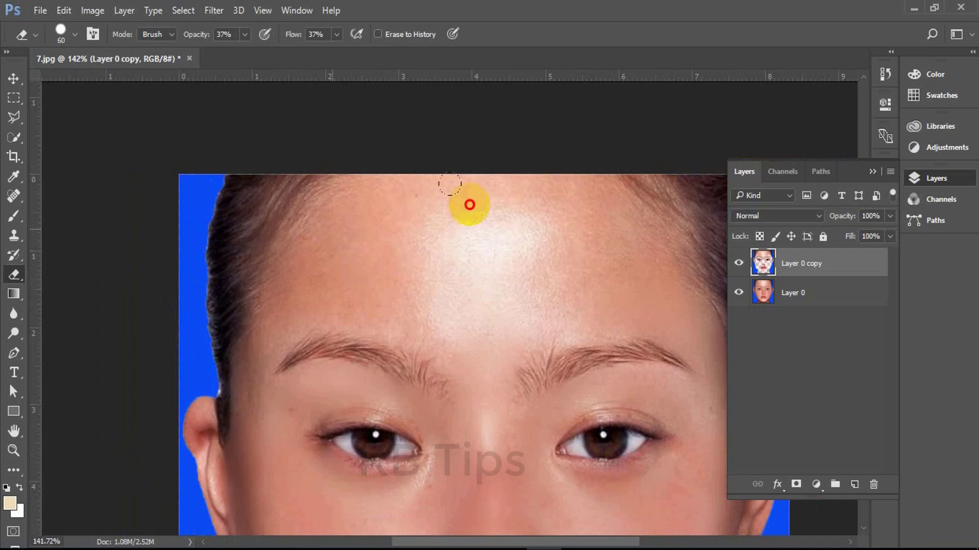
drag(559, 280, 568, 306)
- Erase the upper forehead, beside the right eyebrow, right cheek, left hairline and ear edge
drag(497, 318, 331, 351)
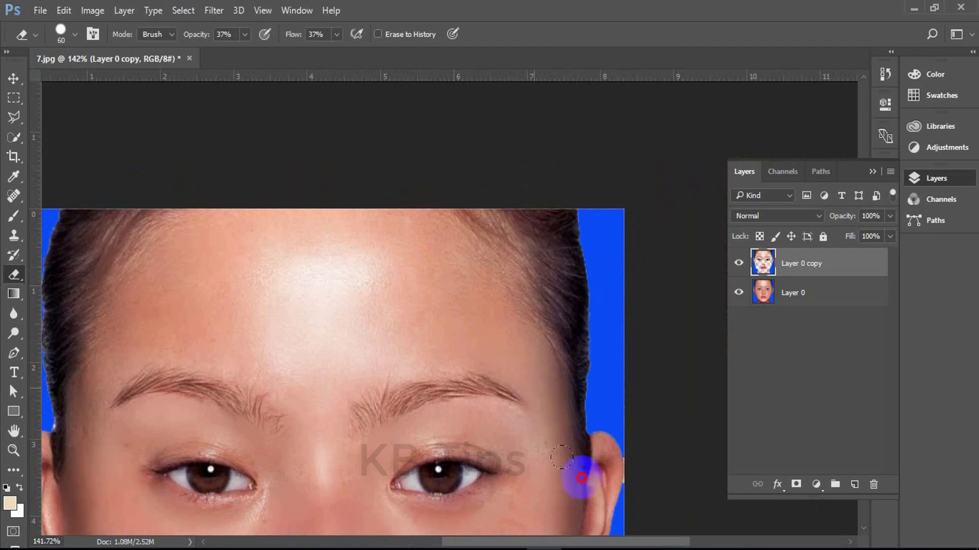
drag(498, 434, 514, 315)
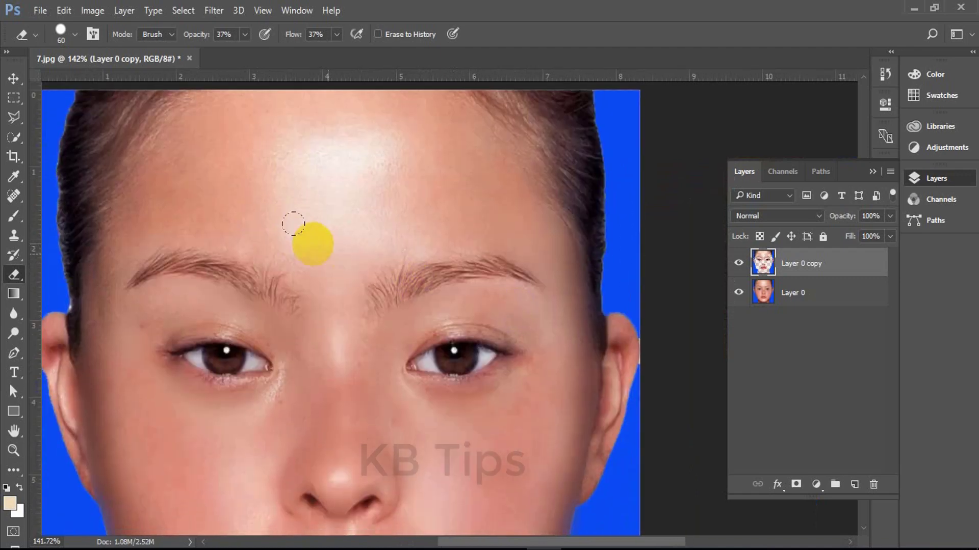
click(414, 139)
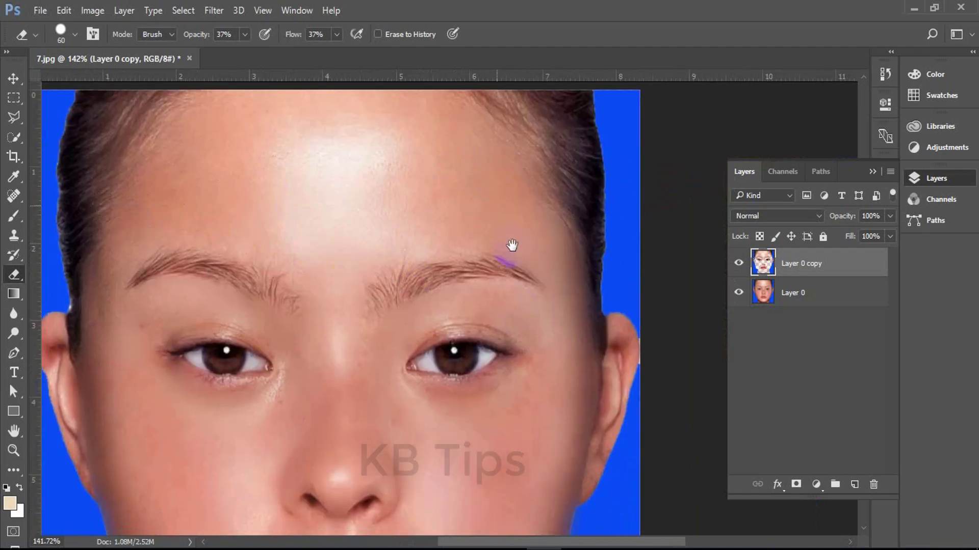
drag(511, 246, 478, 188)
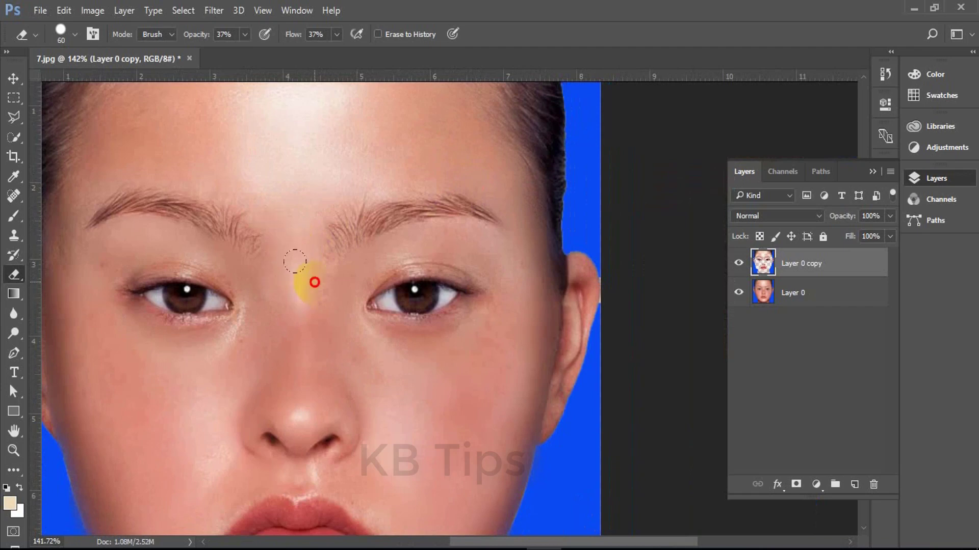
mouse_move(505, 220)
mouse_down()
mouse_move(503, 244)
mouse_move(469, 229)
mouse_move(435, 167)
mouse_up()
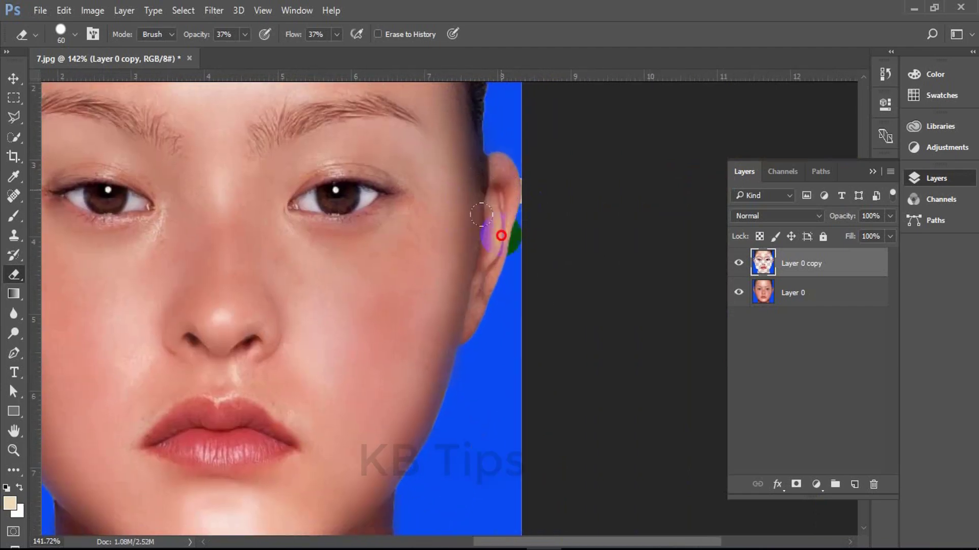
drag(323, 320, 501, 337)
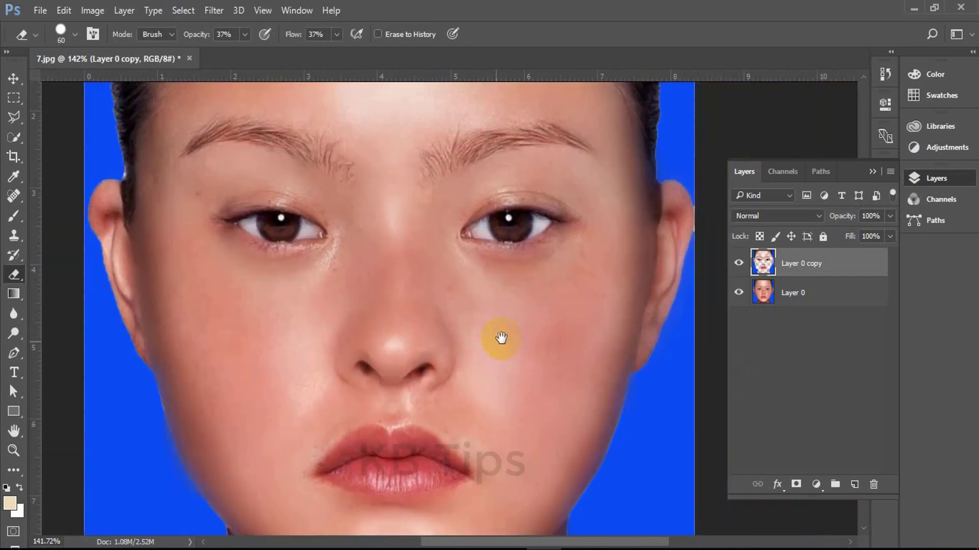
drag(586, 224, 587, 339)
drag(356, 311, 487, 316)
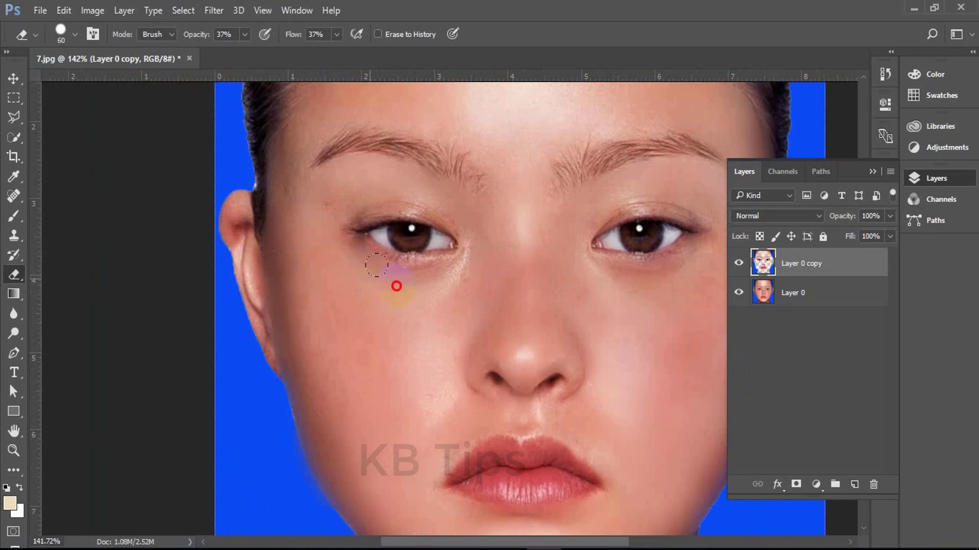
drag(277, 204, 332, 203)
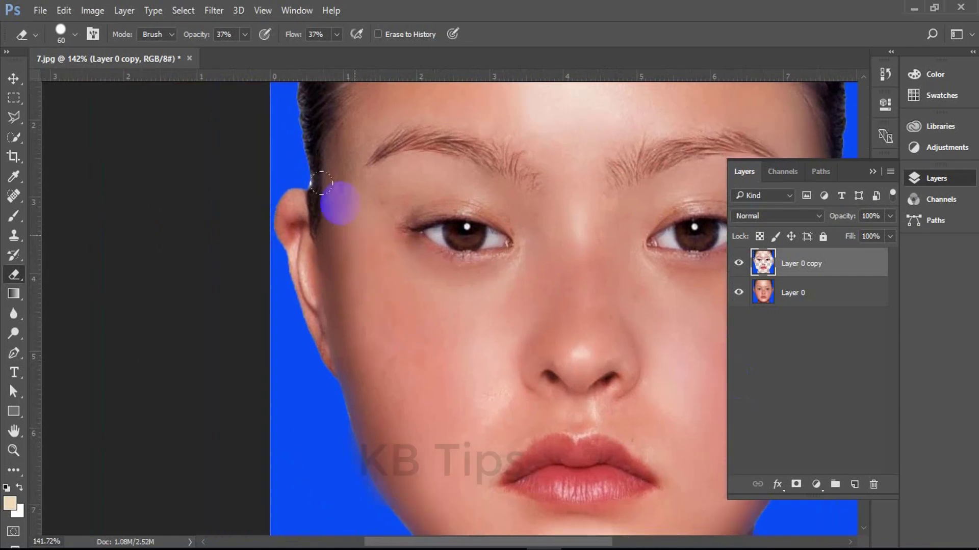
drag(356, 170, 325, 190)
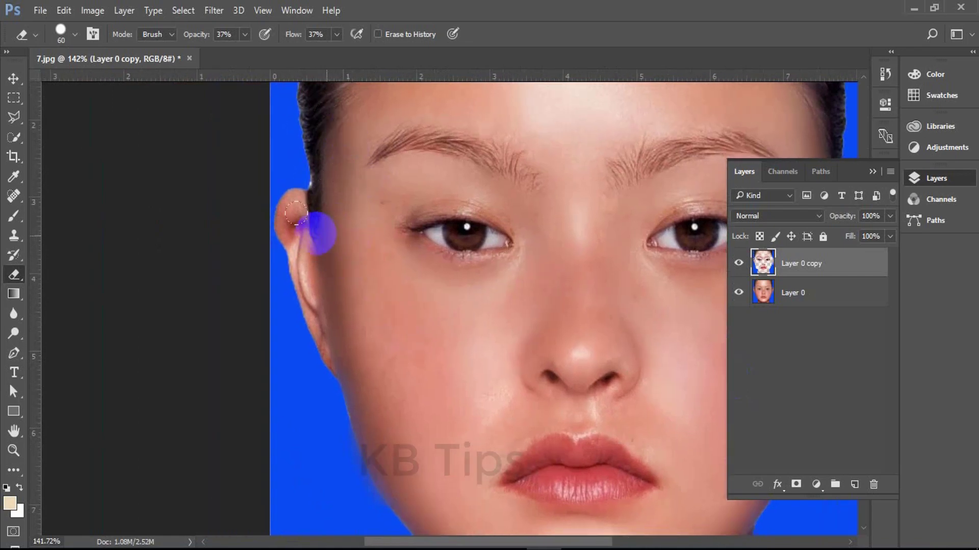
drag(327, 378, 308, 357)
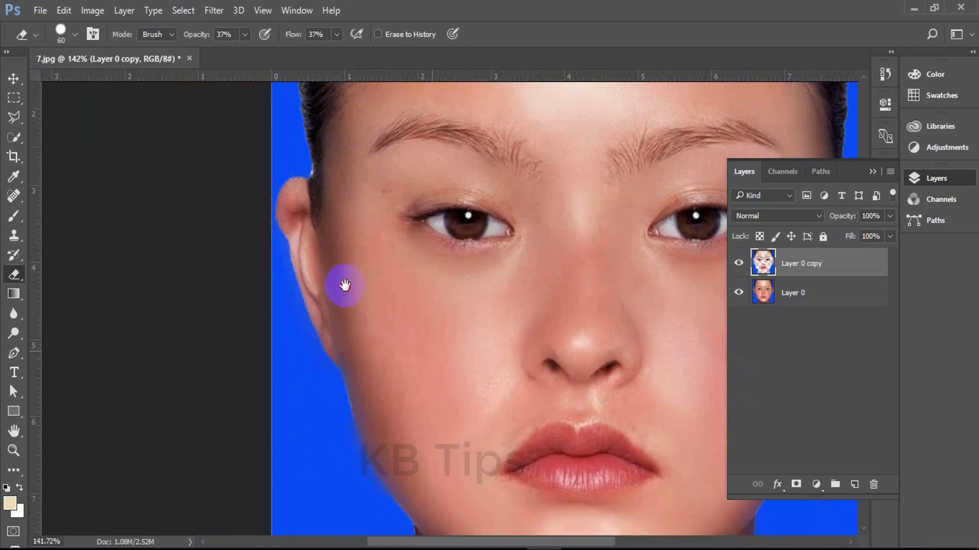
drag(343, 284, 283, 251)
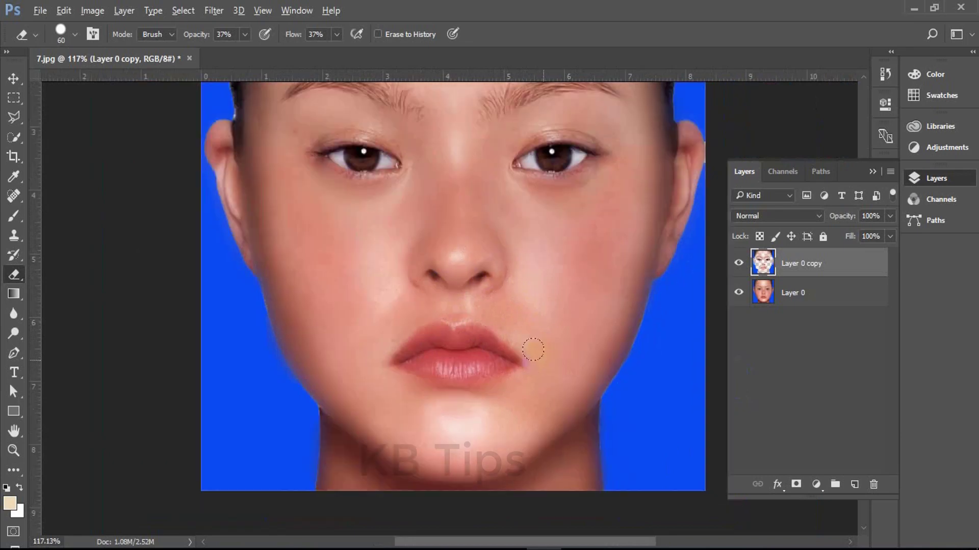
- Zoom out and back in, then pan to show the forehead and eyebrows
scroll(524, 342, down, 5)
scroll(531, 354, up, 3)
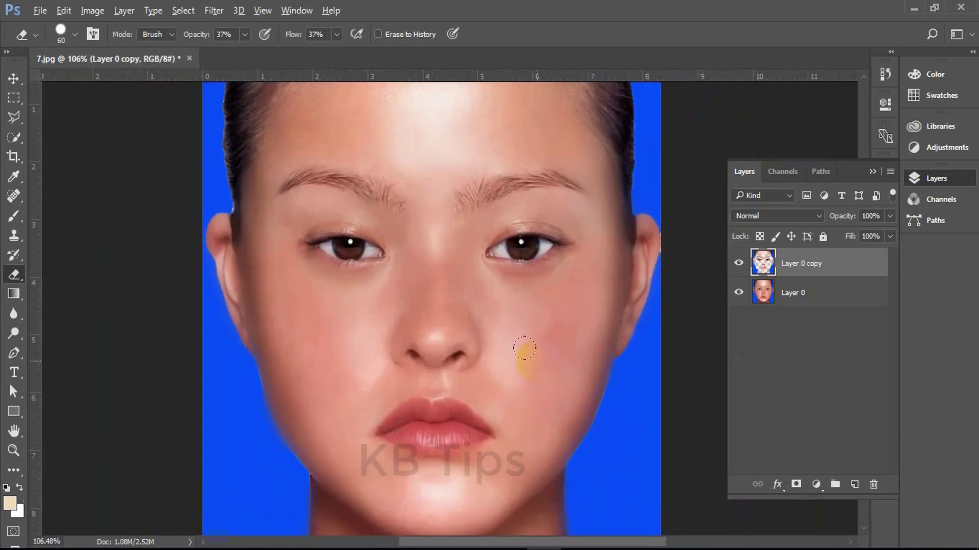
drag(598, 262, 451, 299)
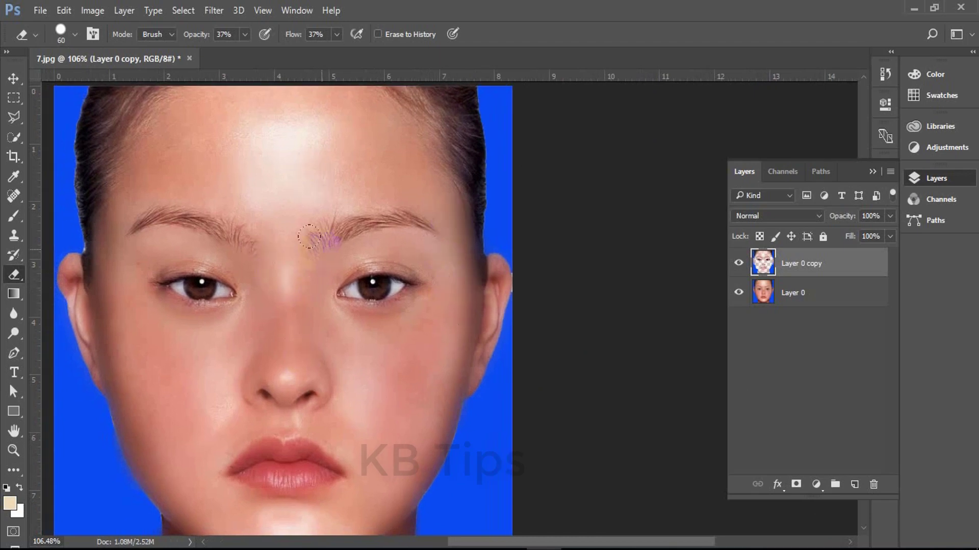
- Toggle Layer 0 copy and Layer 0 visibility to inspect the blurred layer and erased areas, leaving both visible
click(737, 263)
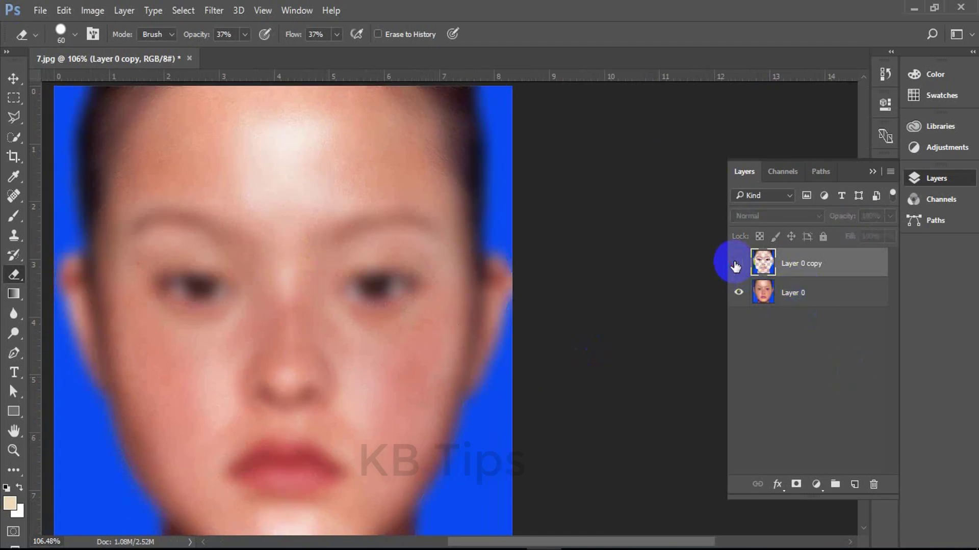
click(736, 264)
click(738, 301)
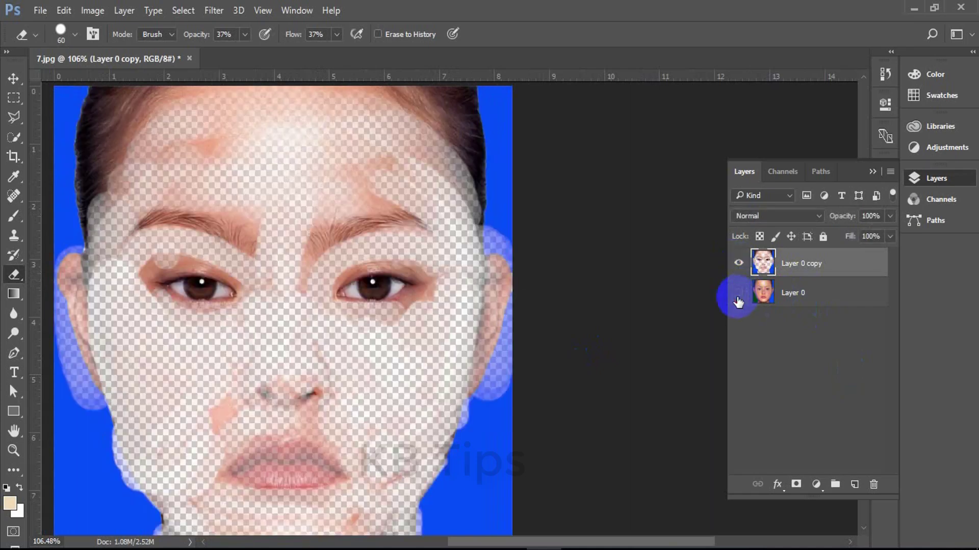
click(737, 300)
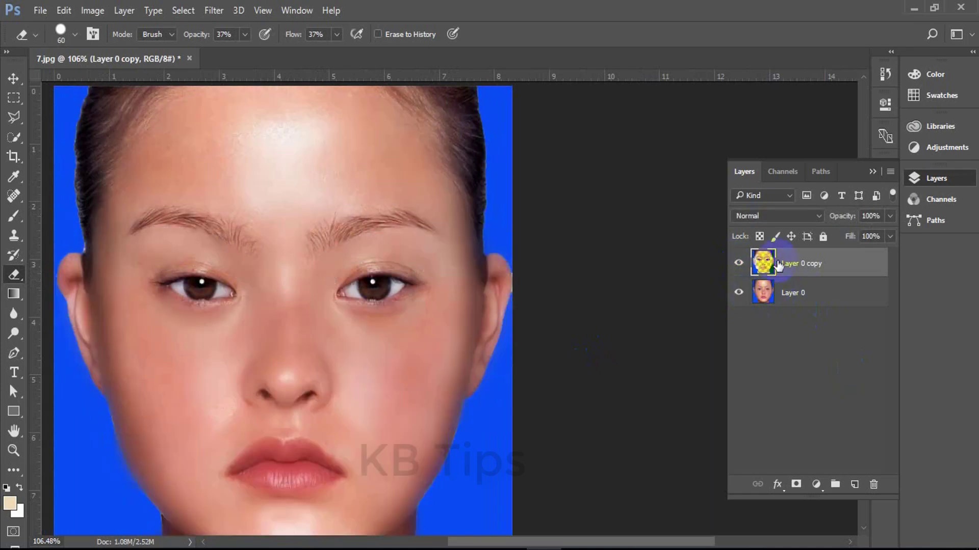